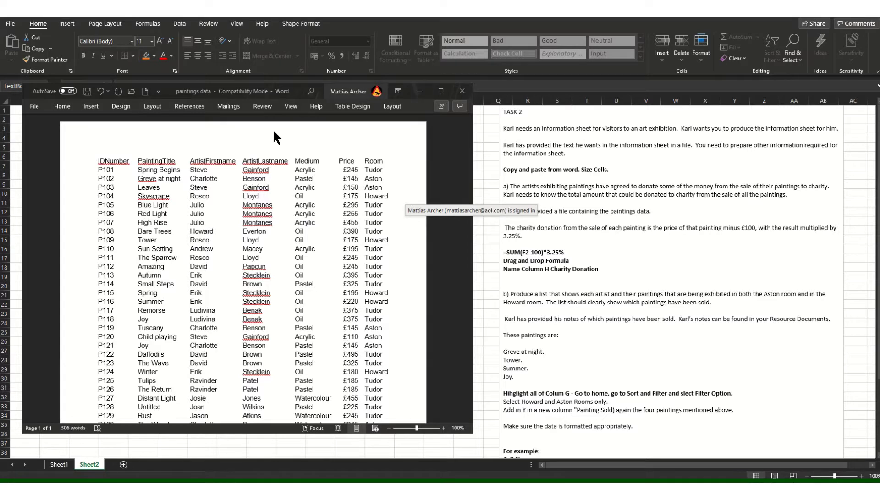
- Copy every row of the Word paintings table, then minimise Word to return to Excel
scroll(295, 206, down, 2)
scroll(291, 247, down, 7)
scroll(150, 199, up, 10)
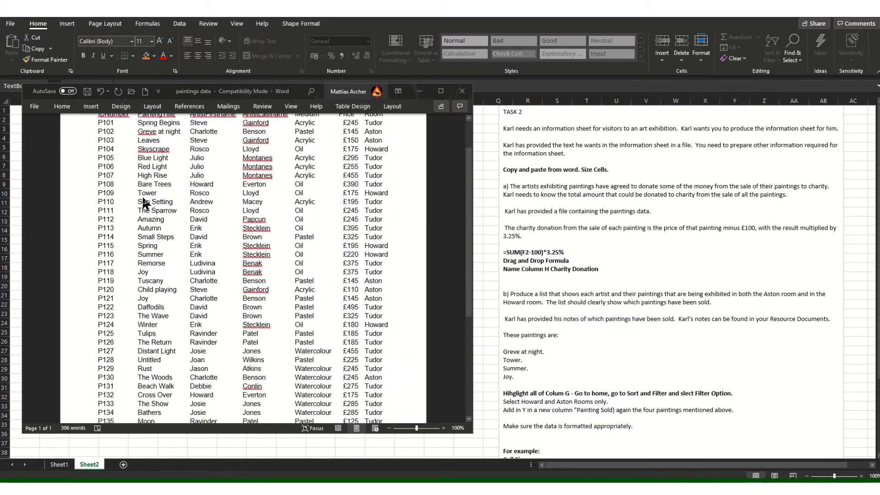
click(114, 174)
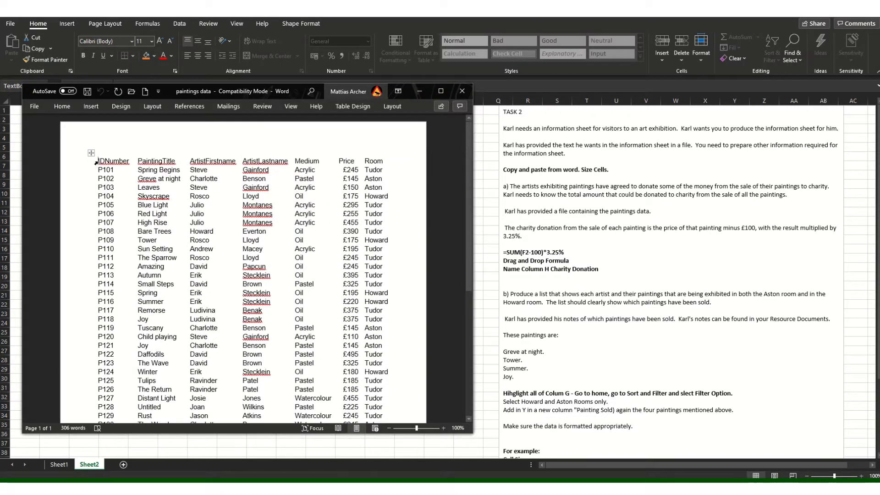
drag(164, 190, 389, 290)
right_click(370, 282)
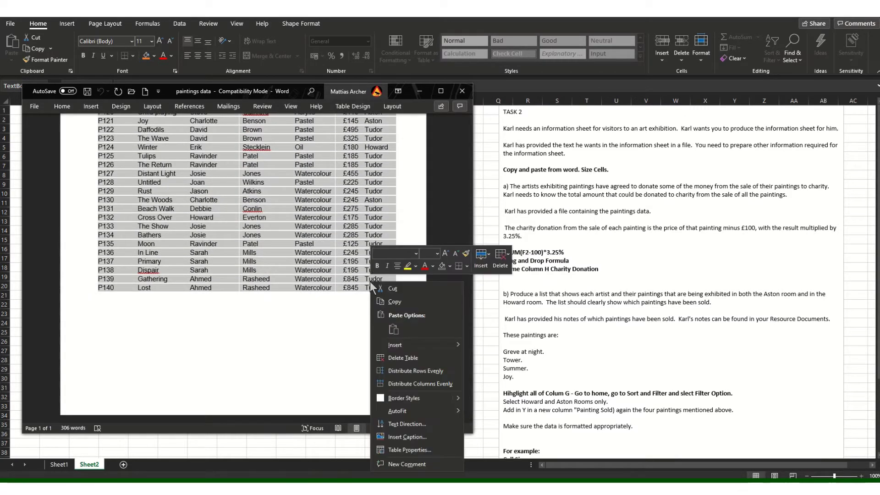
click(394, 302)
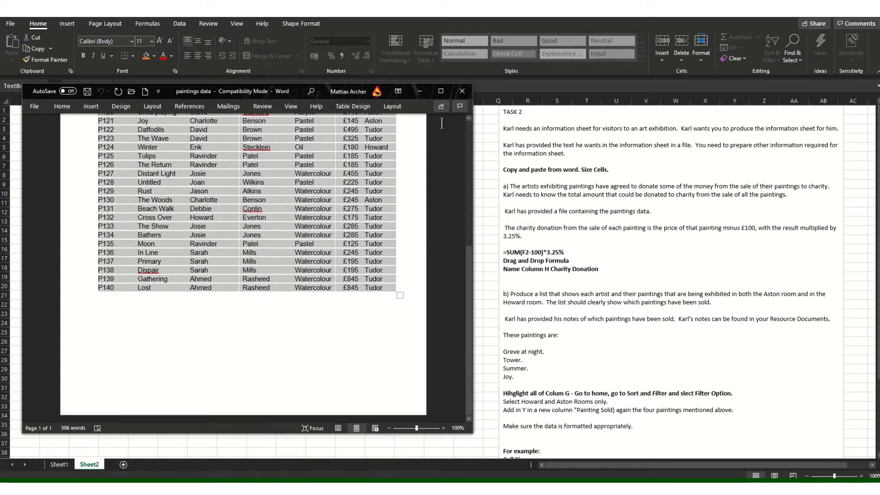
click(419, 92)
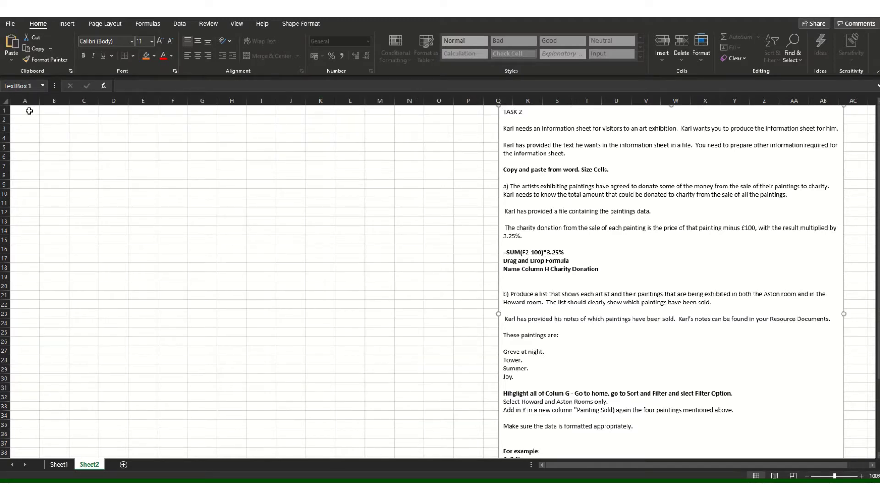
- Paste the table at A1 keeping source formatting, and AutoFit columns A through E
right_click(30, 111)
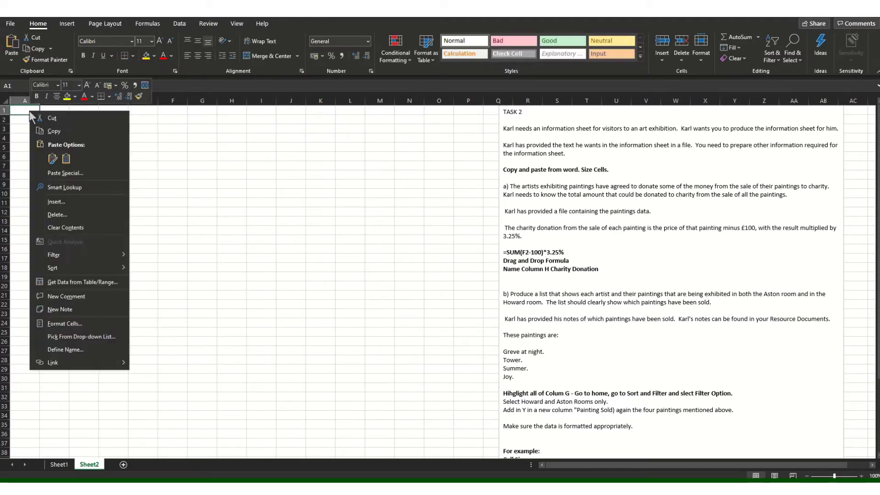
click(54, 160)
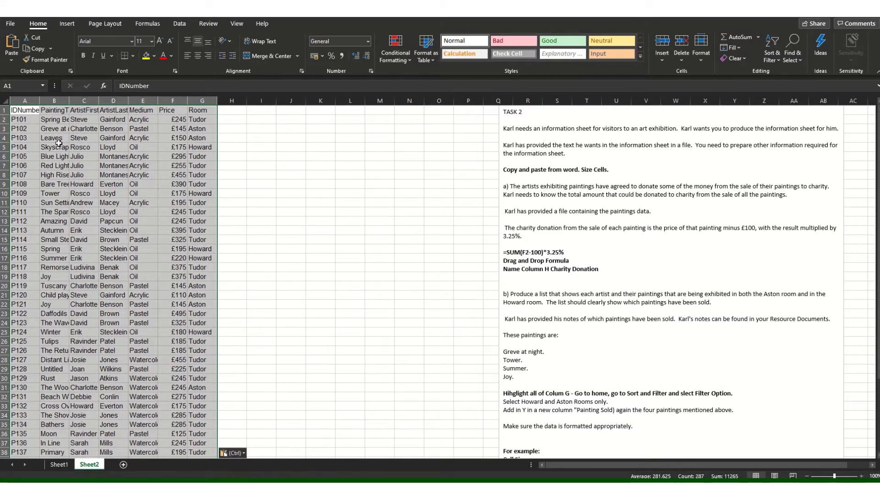
double_click(40, 101)
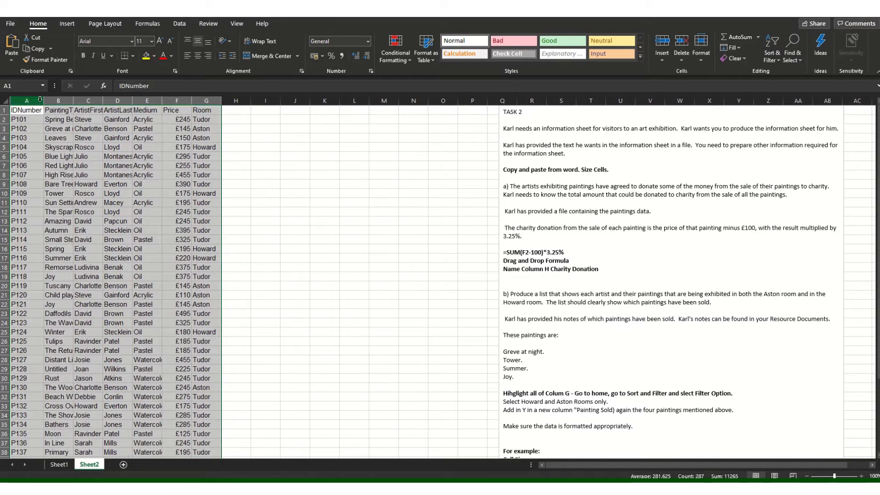
double_click(73, 100)
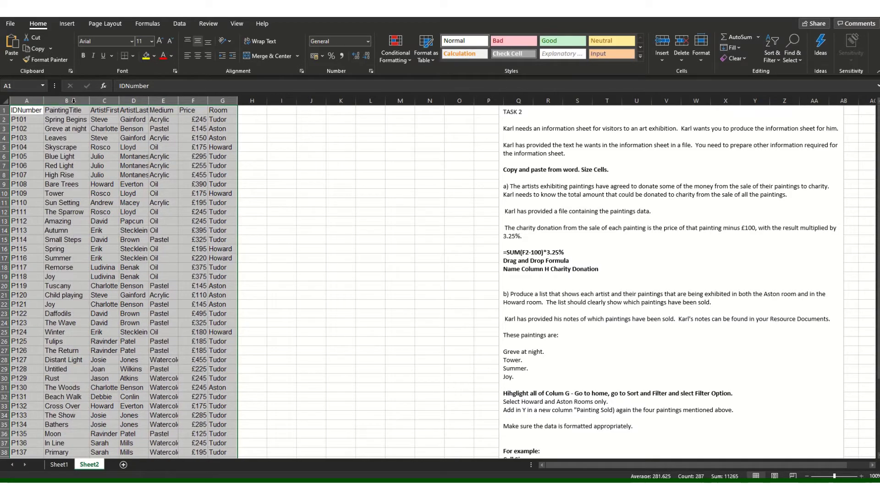
double_click(118, 101)
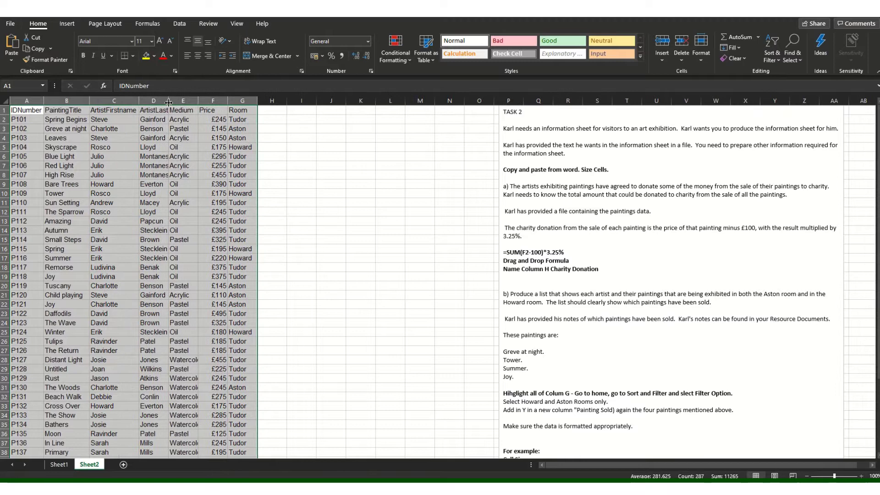
double_click(169, 100)
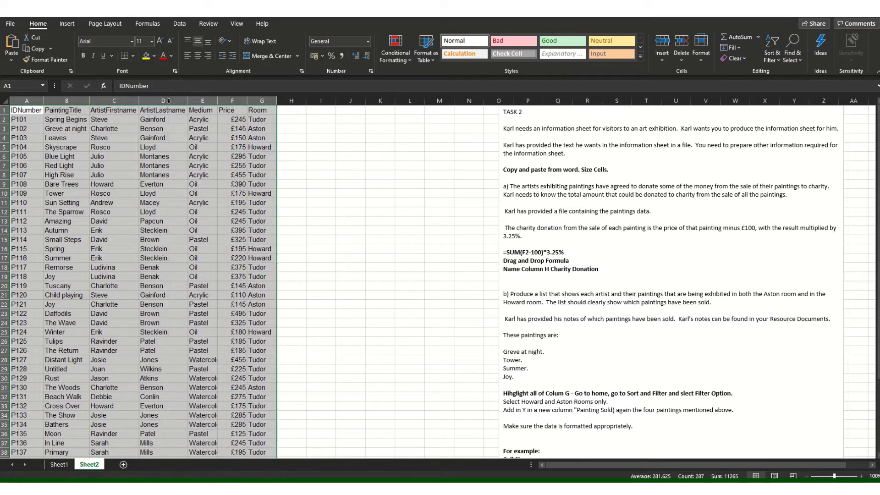
double_click(218, 101)
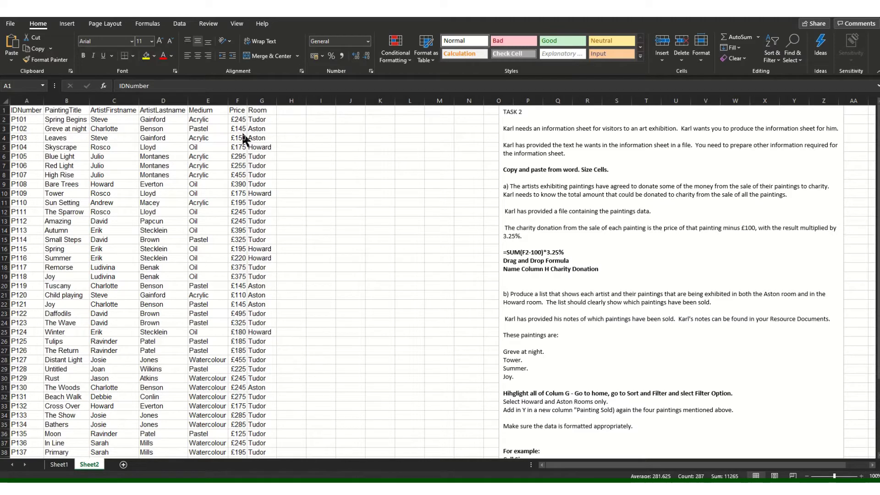
- Enter the heading 'Charity Donation' in H1 and AutoFit column H to it
click(292, 111)
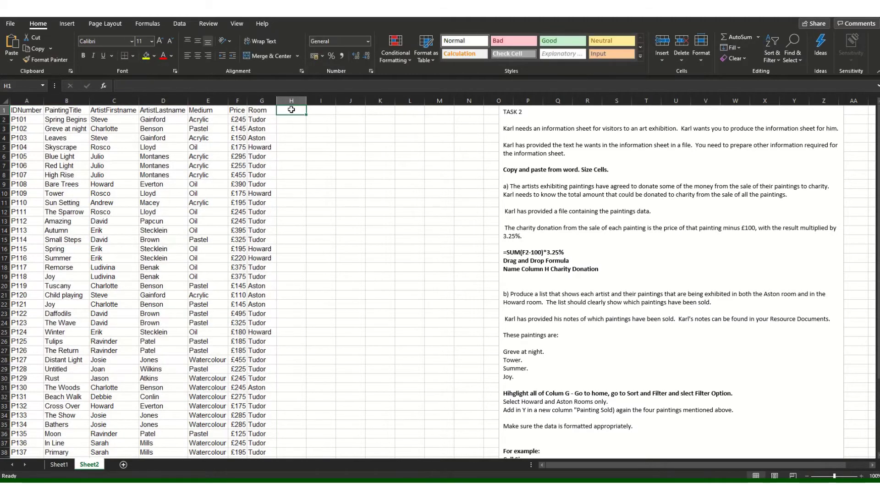
text(Charity)
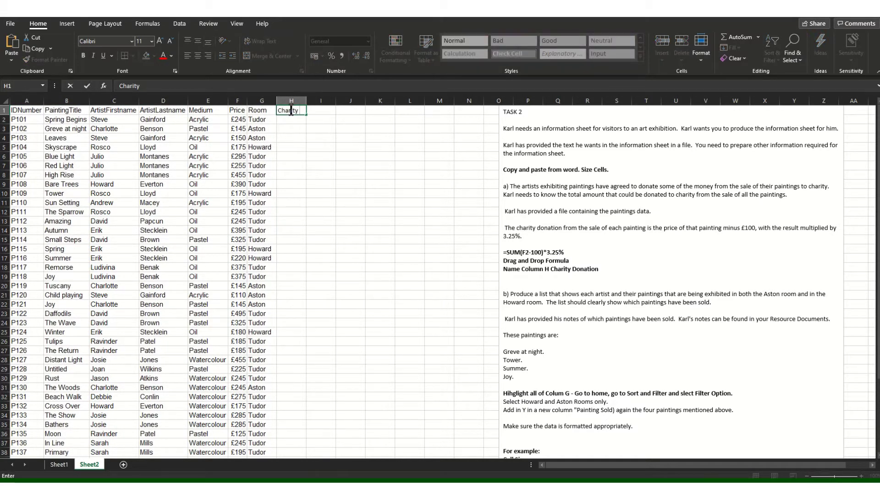
text( Donation)
click(331, 145)
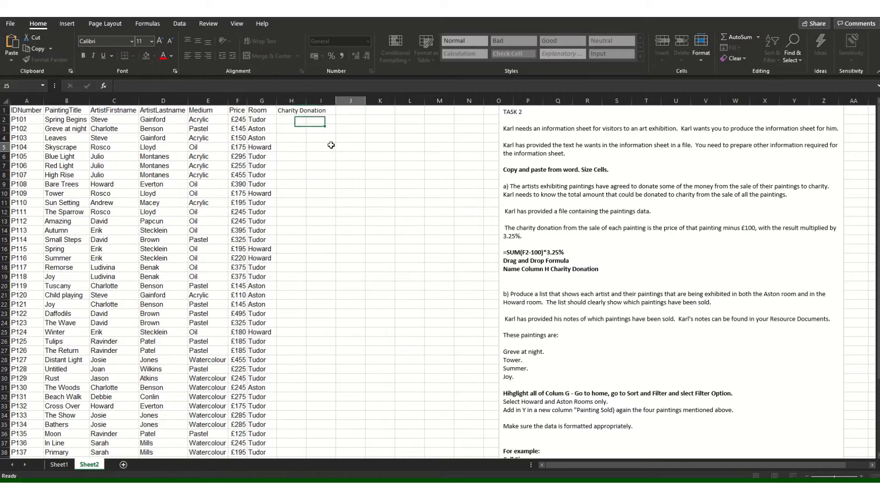
double_click(306, 100)
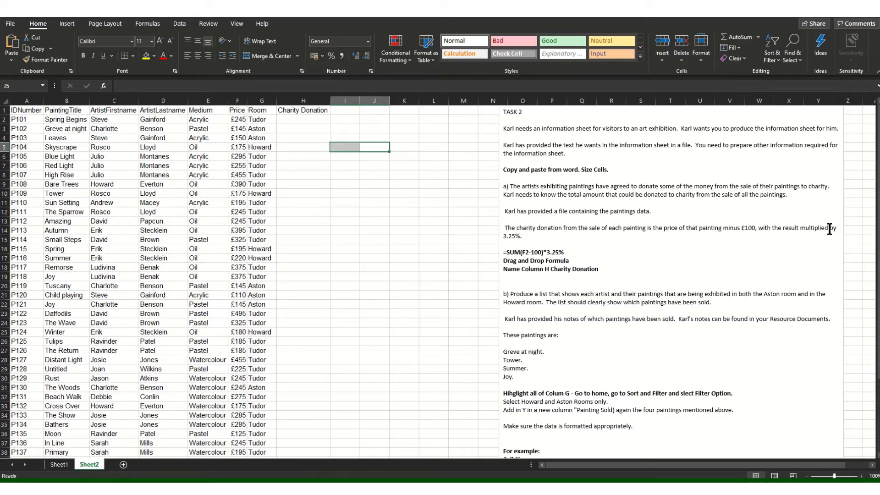
- Enter the donation formula =SUM(F2-100)*3.25%) in cell H2
click(299, 119)
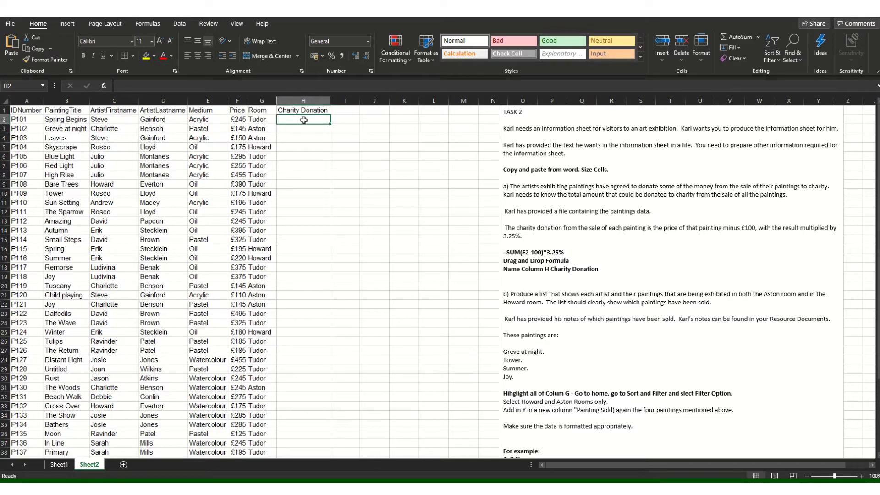
text(=)
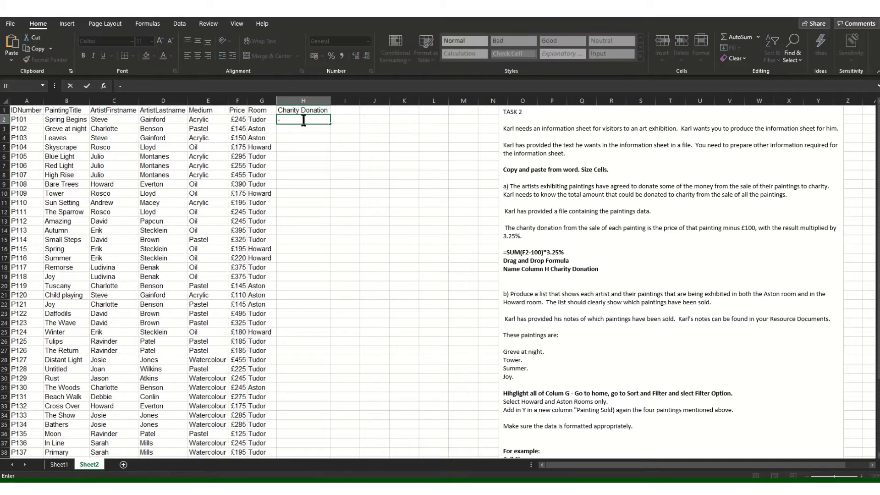
key(BackSpace)
text(=SUM)
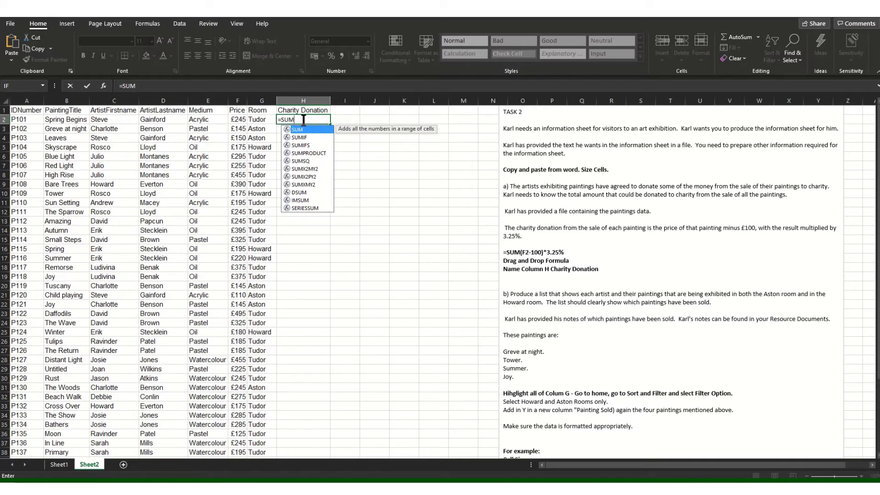
text(()
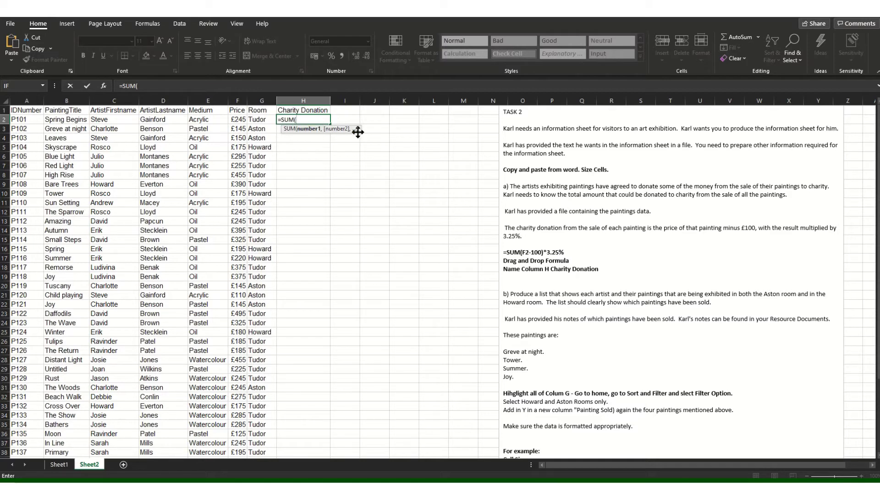
text(F2-100)
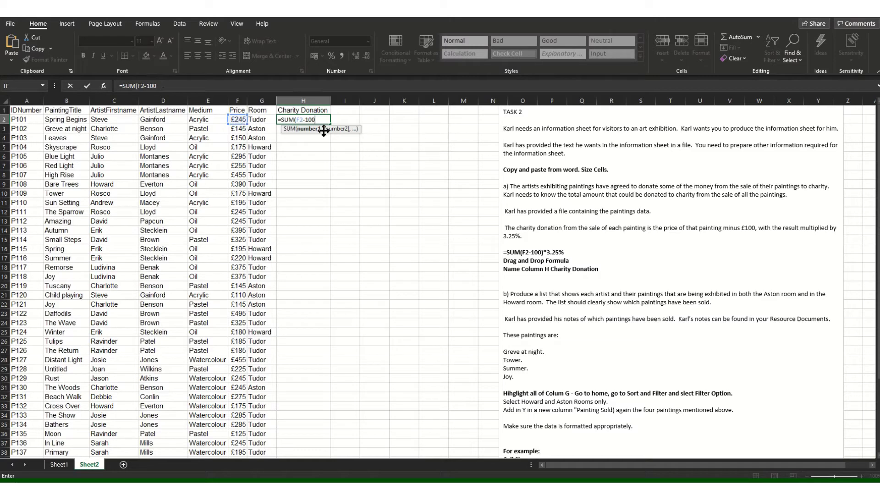
text()*)
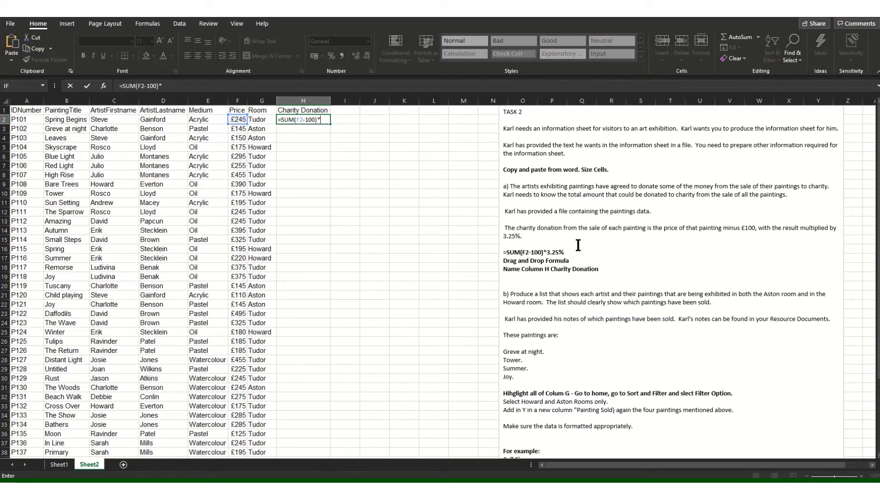
text(%))
key(Return)
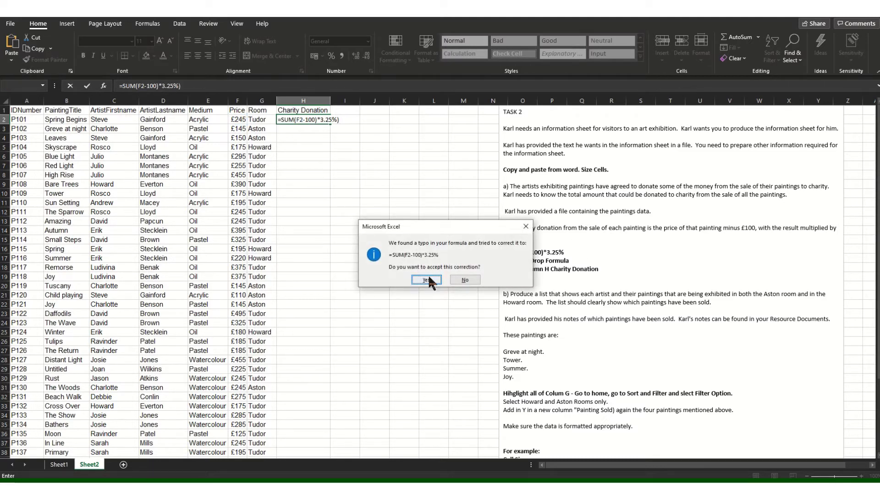
- Accept Excel's formula correction, then edit H2 to multiply by 3.25 instead of 3.25%
click(425, 280)
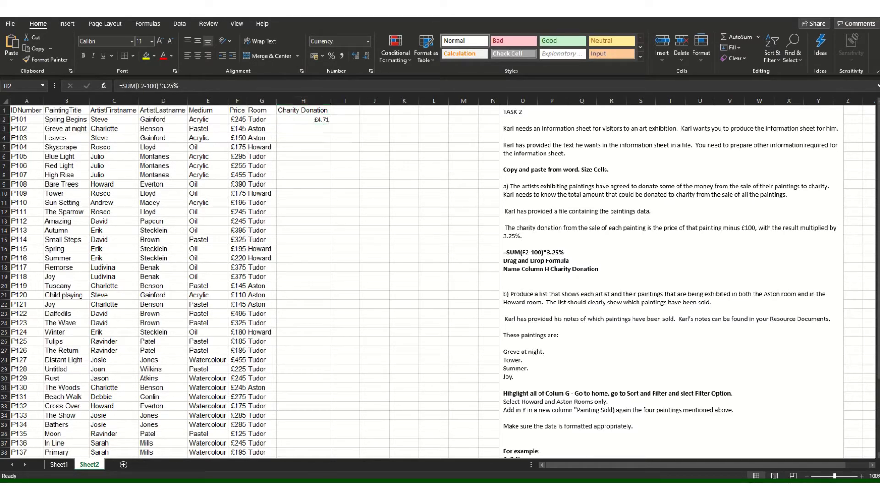
click(324, 120)
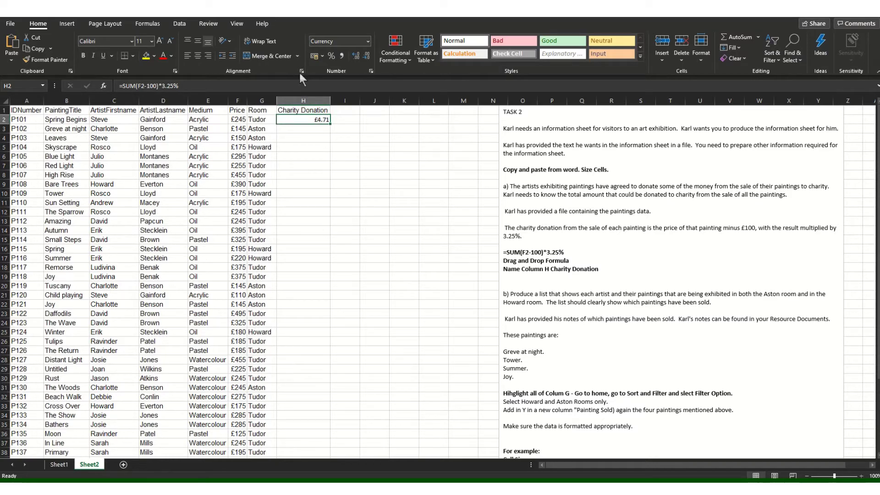
click(192, 86)
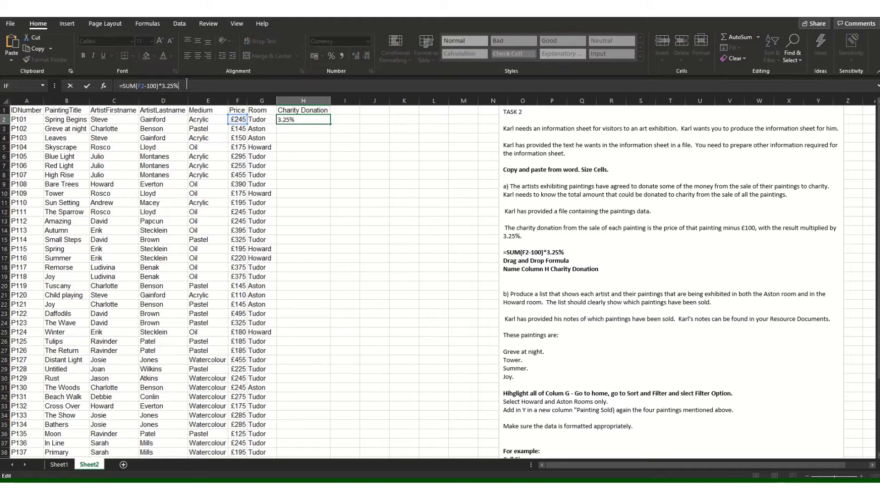
click(316, 165)
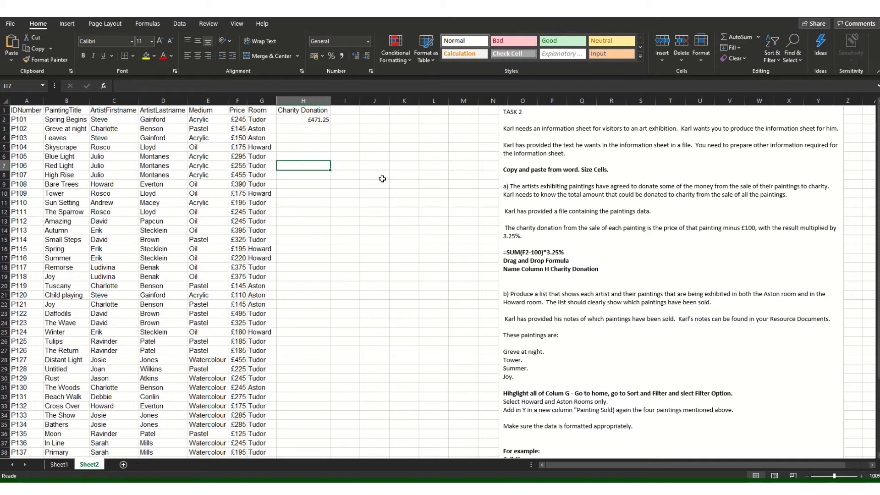
- Try Percentage format on H2 and adjust its decimal places
click(321, 122)
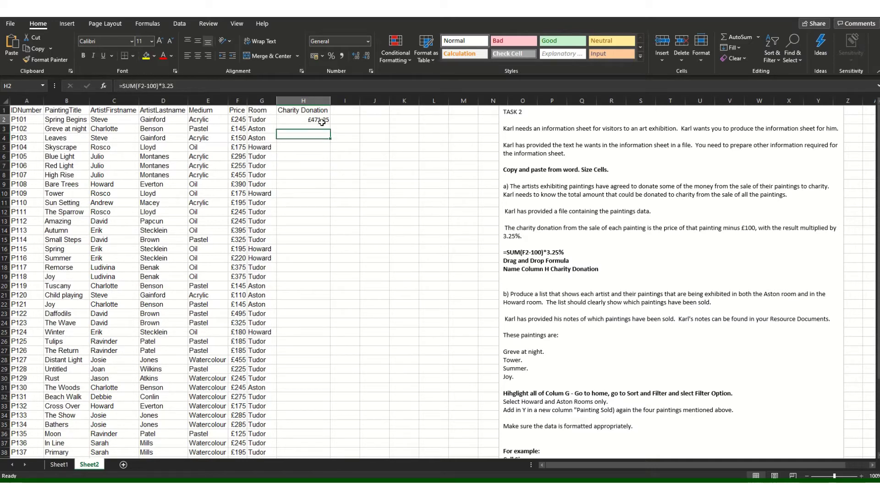
click(368, 41)
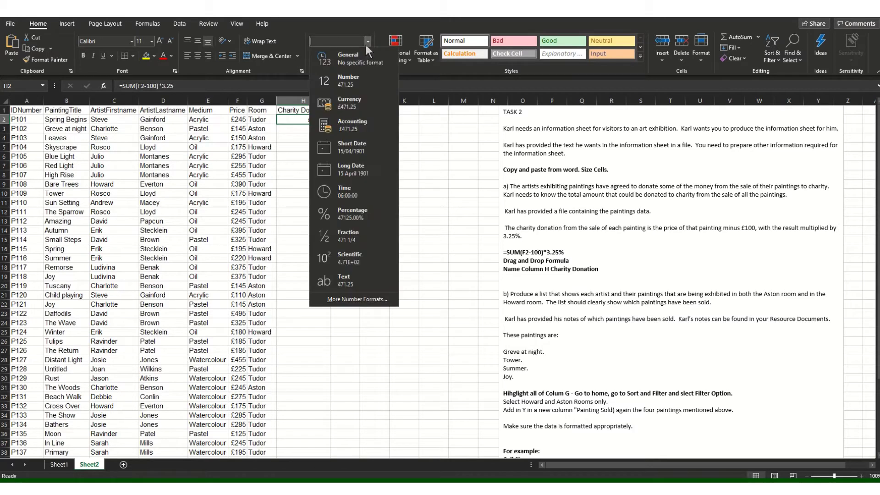
click(367, 211)
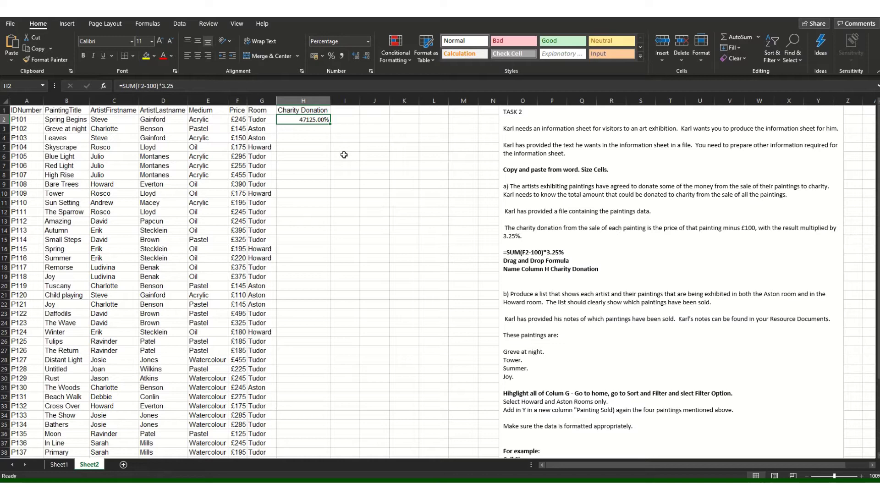
click(354, 56)
click(356, 55)
click(367, 56)
click(367, 56)
click(367, 56)
click(368, 56)
- Restore the % after 3.25 in H2's donation formula
click(206, 85)
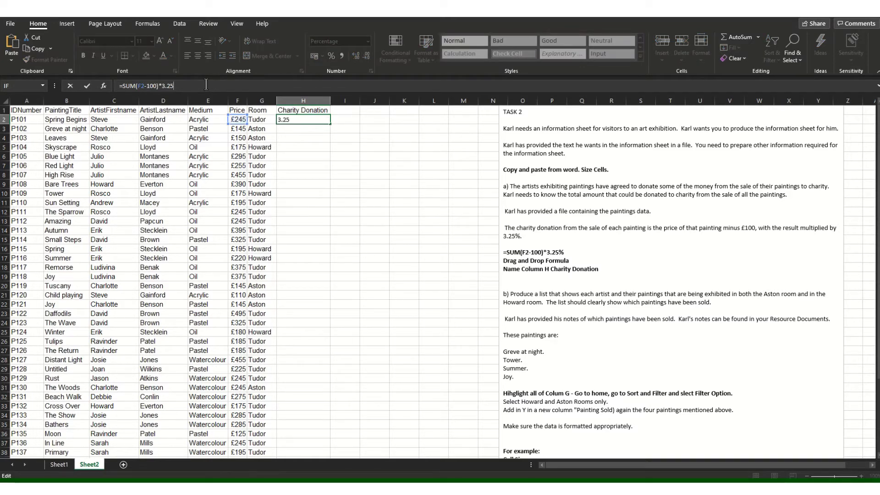
text(%)
key(Return)
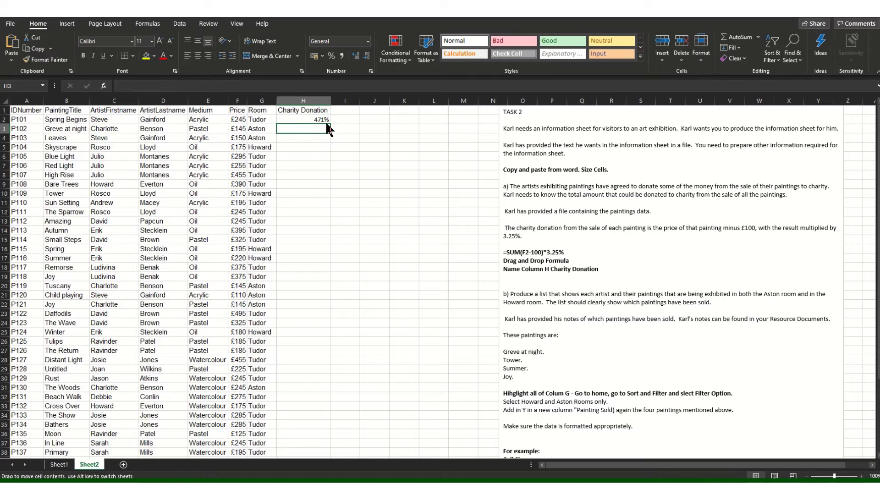
click(368, 41)
key(Escape)
key(Up)
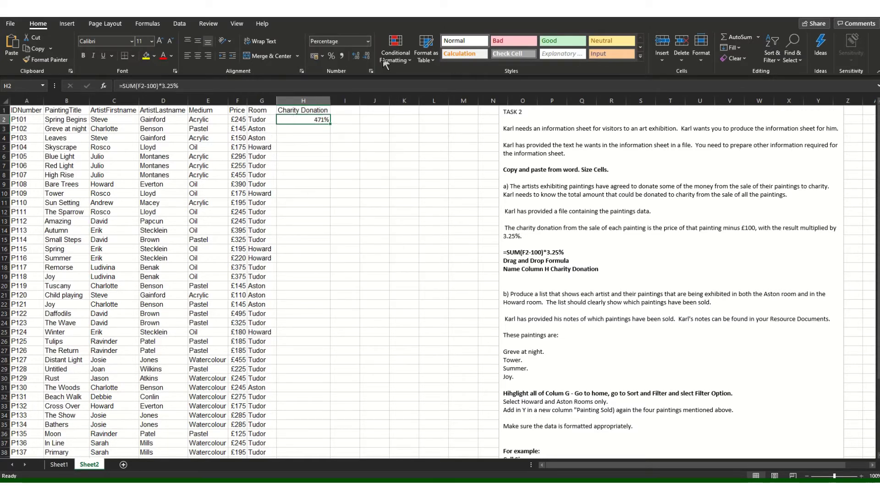
- Format H2 as a plain number with two decimals, showing 4.71
click(368, 42)
click(348, 136)
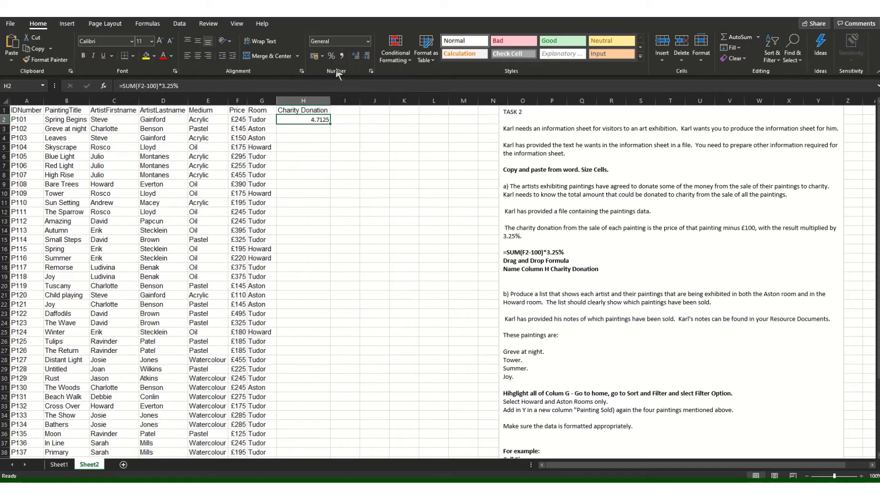
click(315, 156)
click(315, 120)
click(356, 56)
click(366, 55)
click(367, 55)
click(367, 56)
- Fill H2's donation formula down to H41 for all 40 paintings
drag(326, 126, 319, 431)
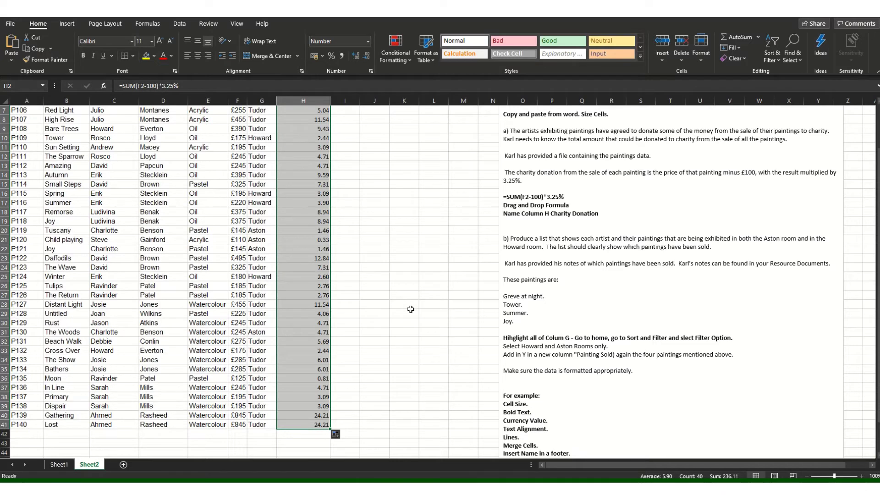
scroll(411, 309, up, 2)
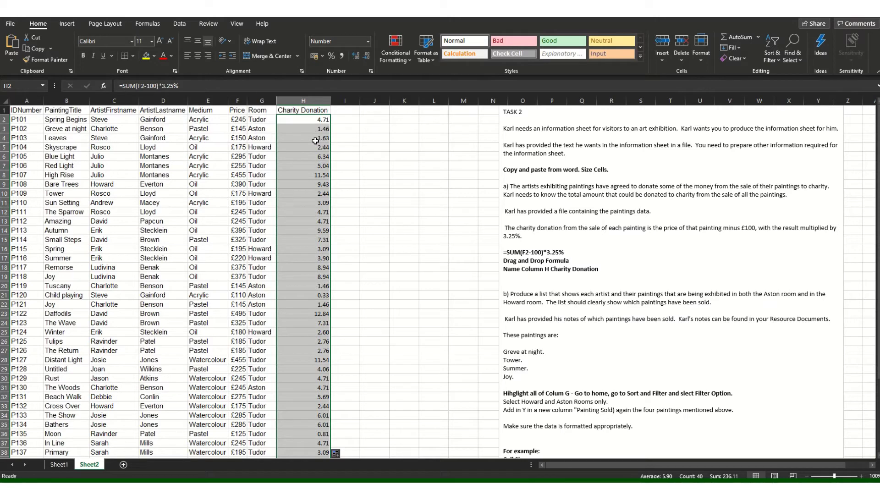
- Copy F2's pound currency format onto H2:H41 and show two decimal places
click(237, 120)
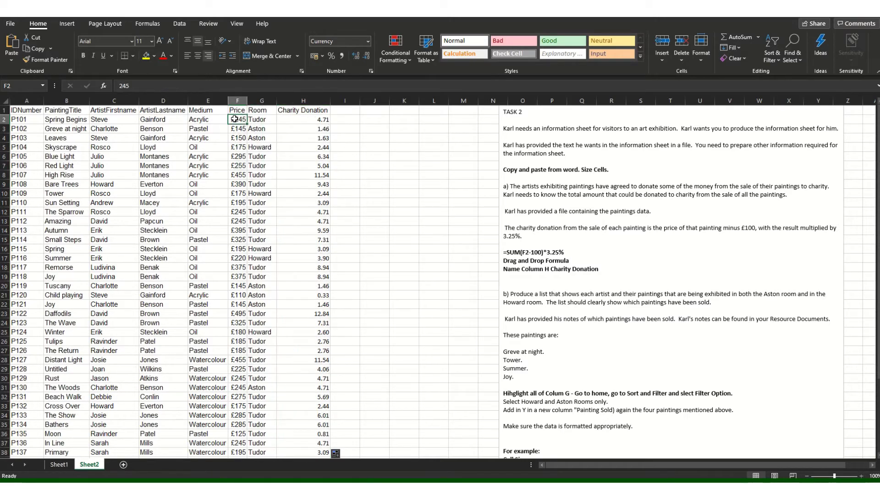
click(64, 62)
mouse_move(321, 121)
mouse_down()
mouse_move(312, 131)
mouse_move(302, 476)
mouse_move(316, 416)
mouse_move(318, 427)
mouse_up()
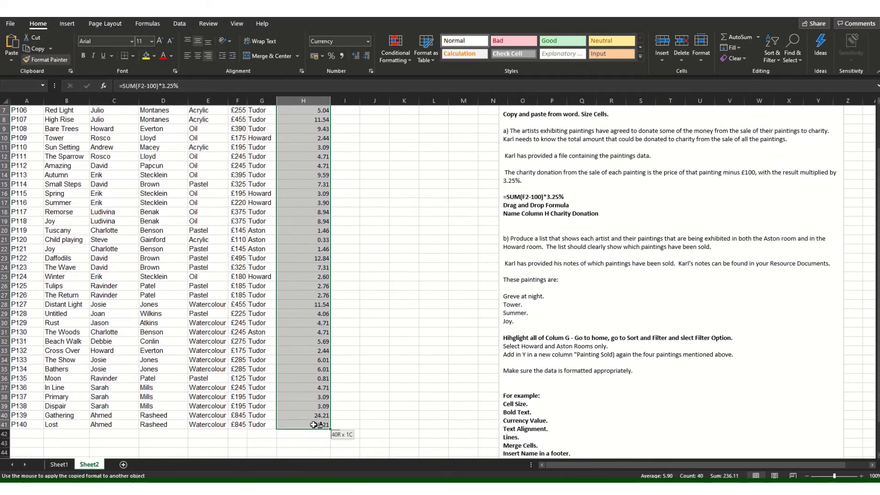
scroll(369, 414, up, 2)
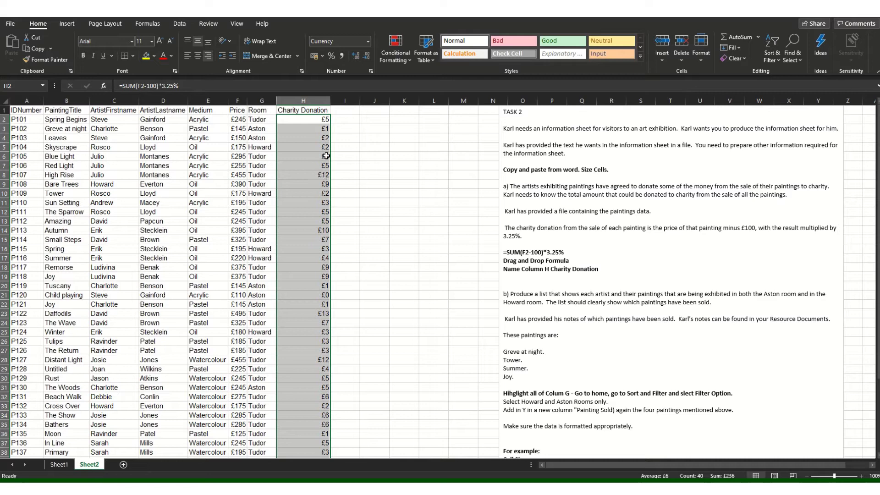
click(356, 58)
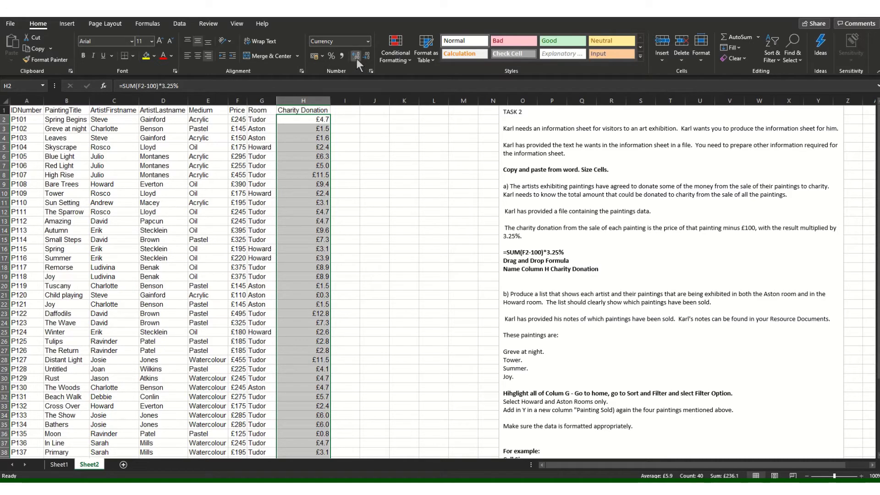
click(357, 59)
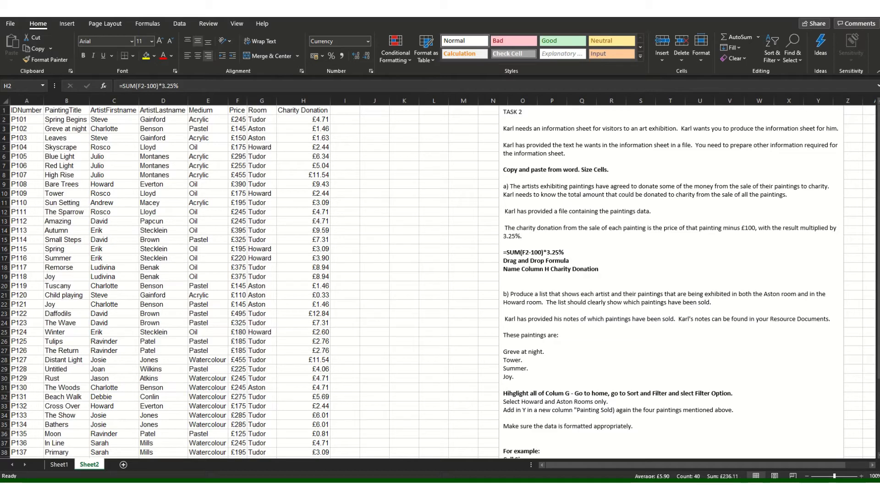
- Enter the heading 'Paintings Sold' in I1 and AutoFit column I to it
click(346, 111)
text(P)
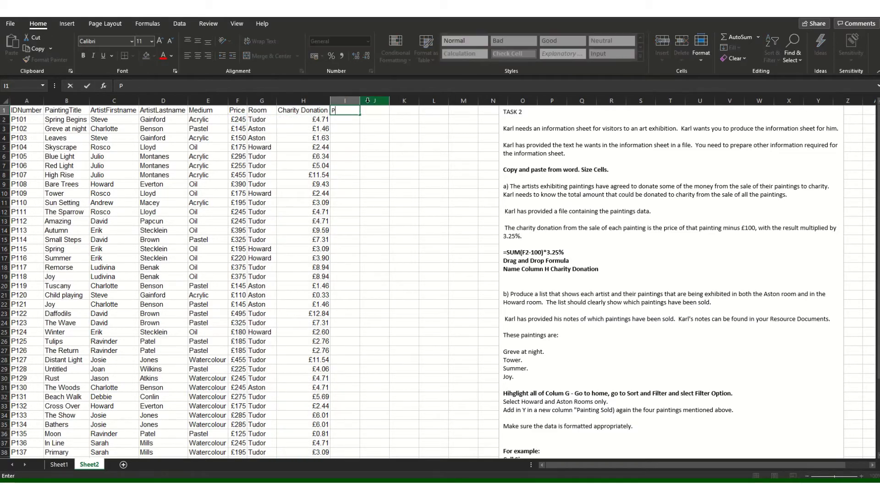
text(aintings Sold)
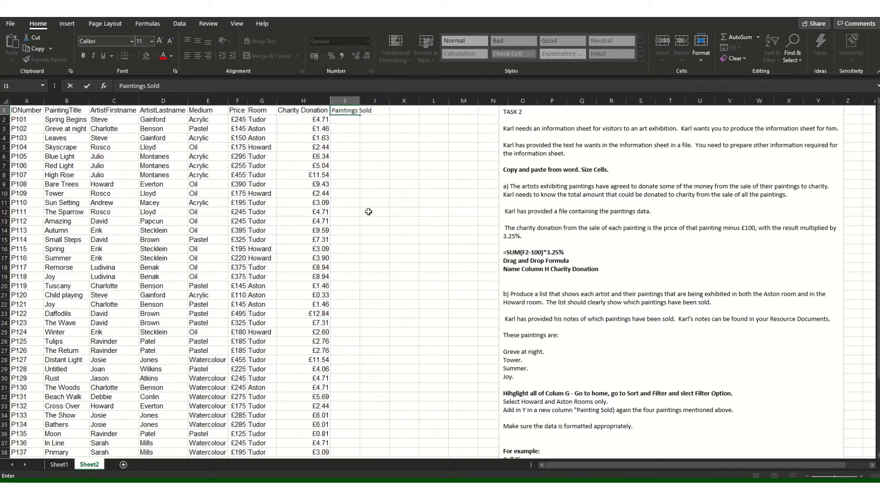
drag(401, 212, 383, 222)
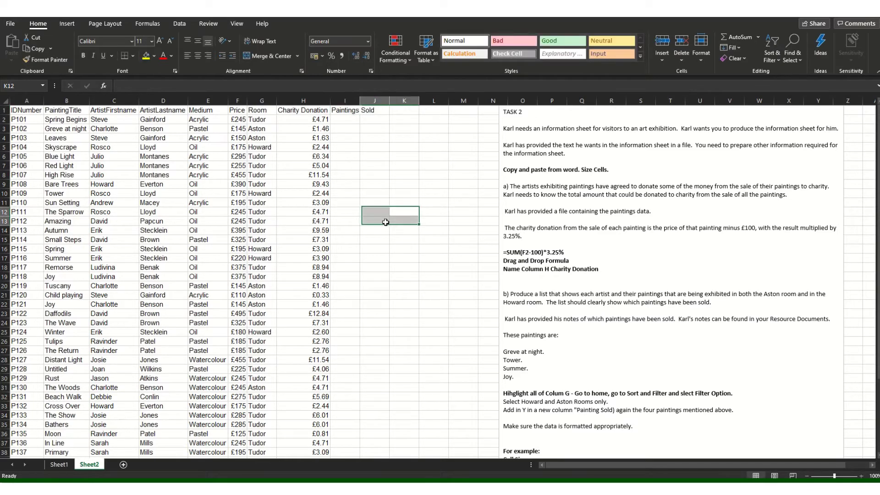
double_click(361, 101)
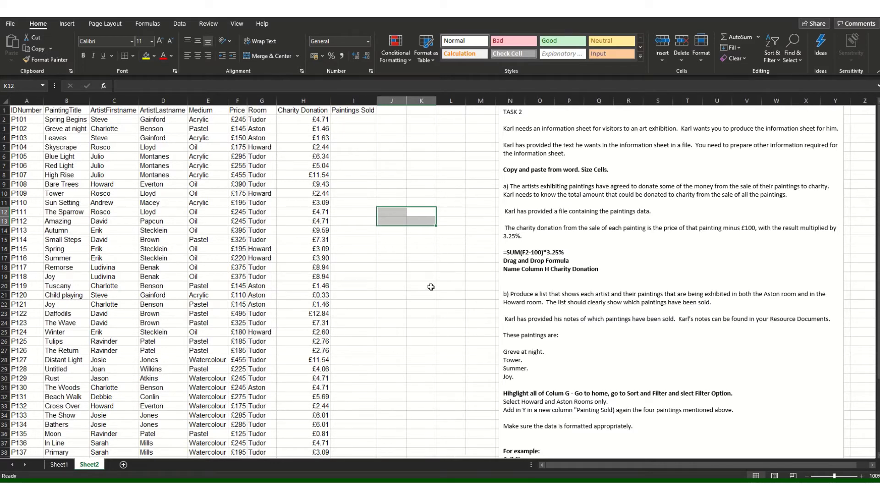
scroll(425, 303, down, 5)
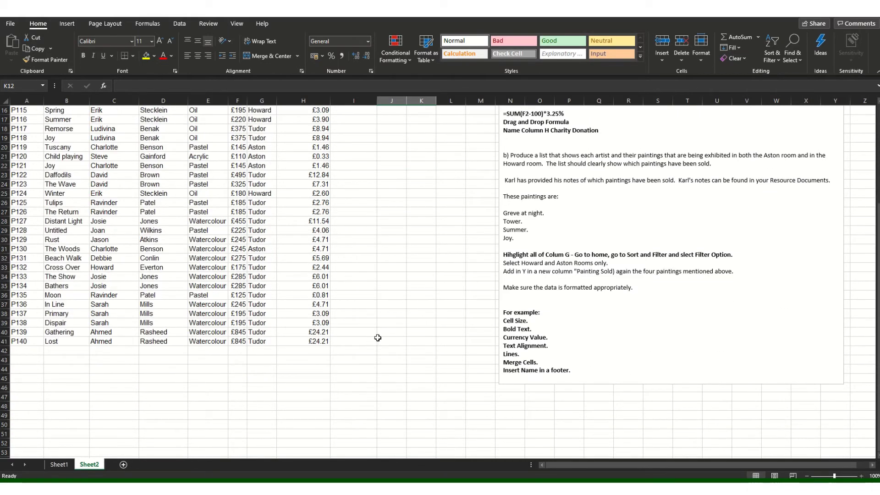
scroll(393, 339, up, 3)
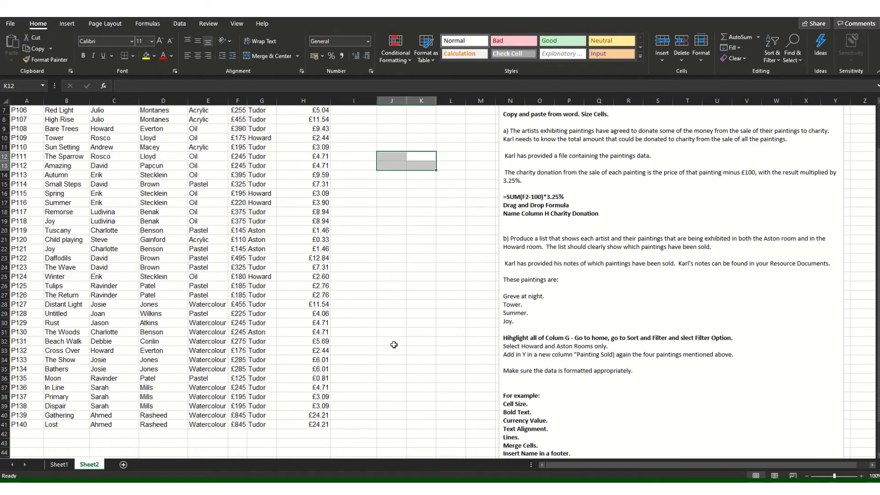
- Apply All Borders to the whole table A1:I41
drag(357, 424, 61, 75)
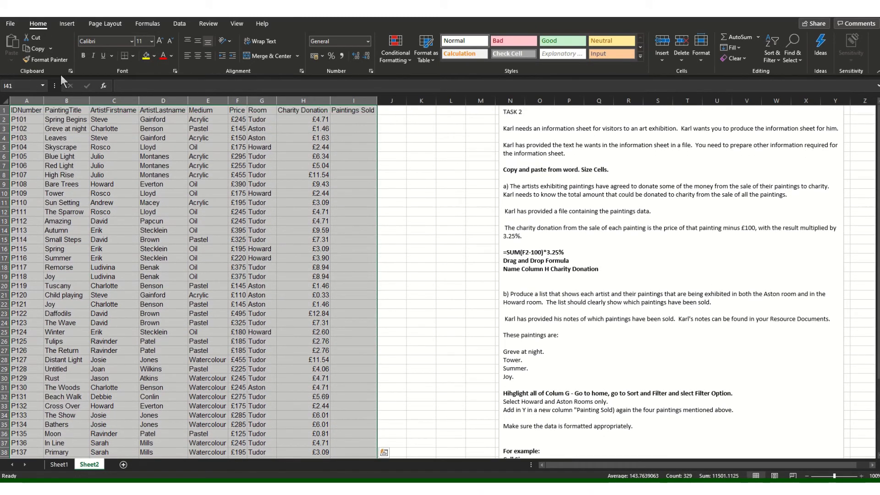
click(132, 56)
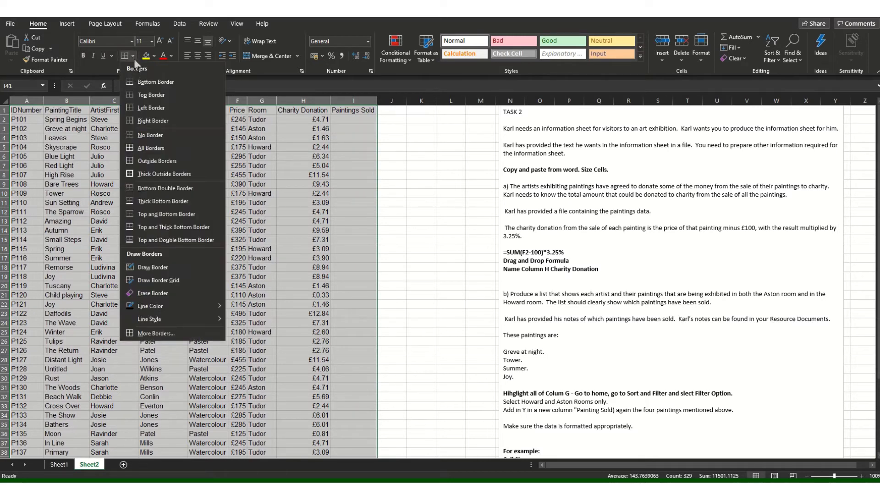
click(151, 148)
scroll(155, 148, down, 7)
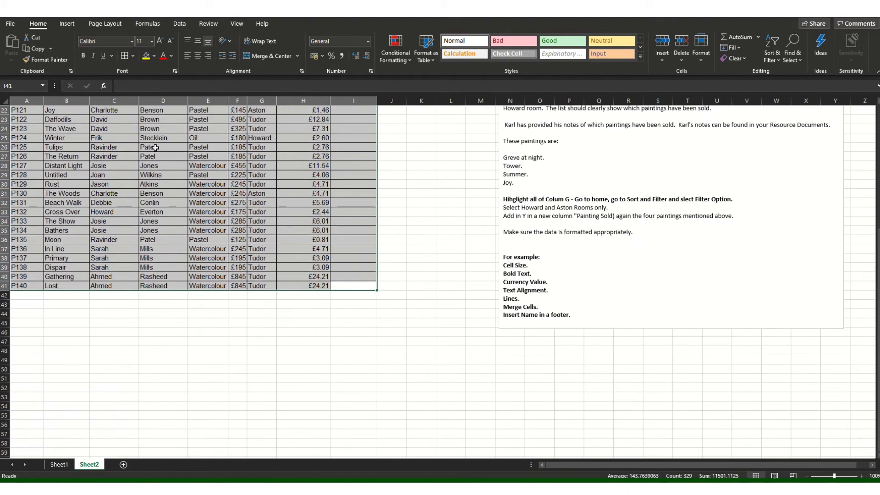
scroll(148, 264, up, 7)
click(504, 220)
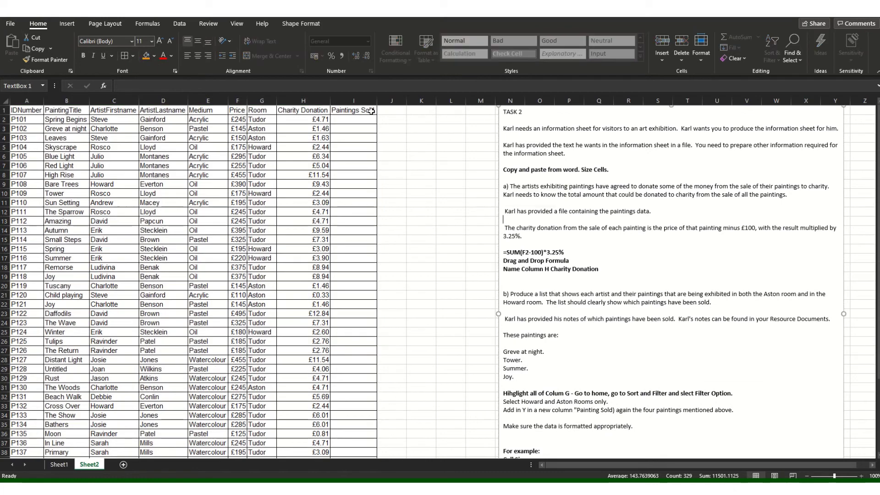
- Make the header row A1:I1 and the painting IDs in column A bold
drag(372, 110, 28, 454)
click(83, 56)
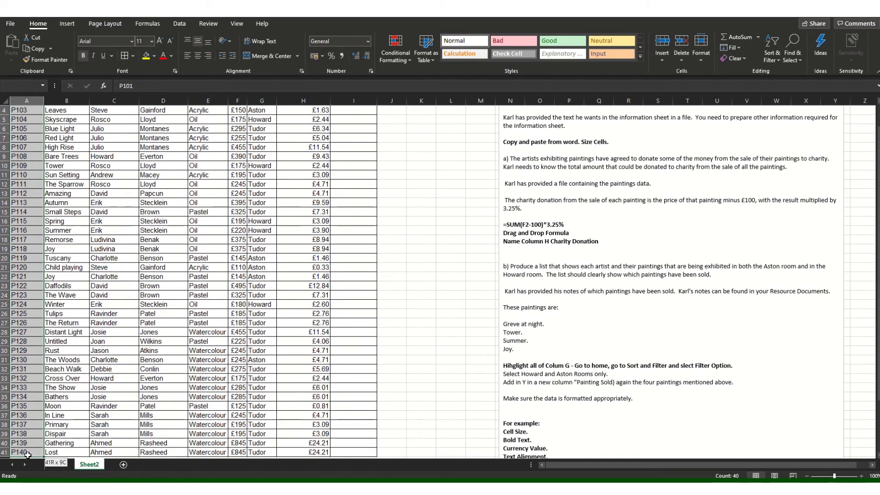
click(83, 56)
scroll(510, 288, up, 1)
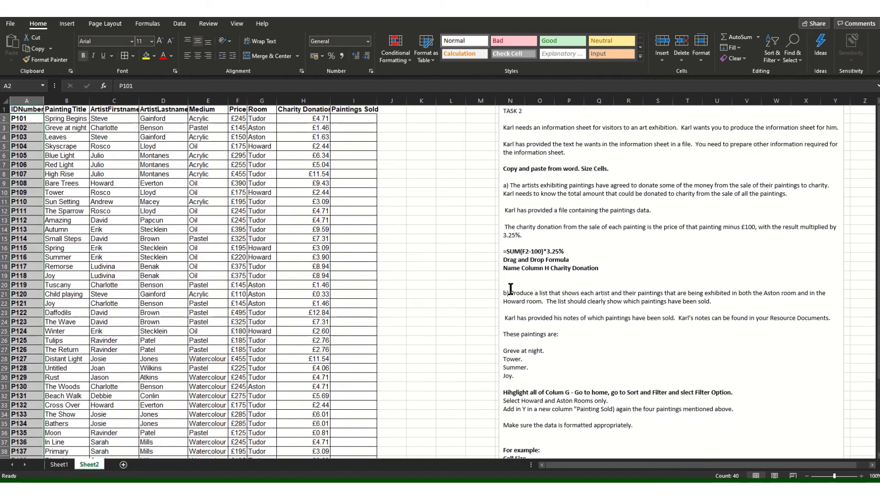
click(422, 285)
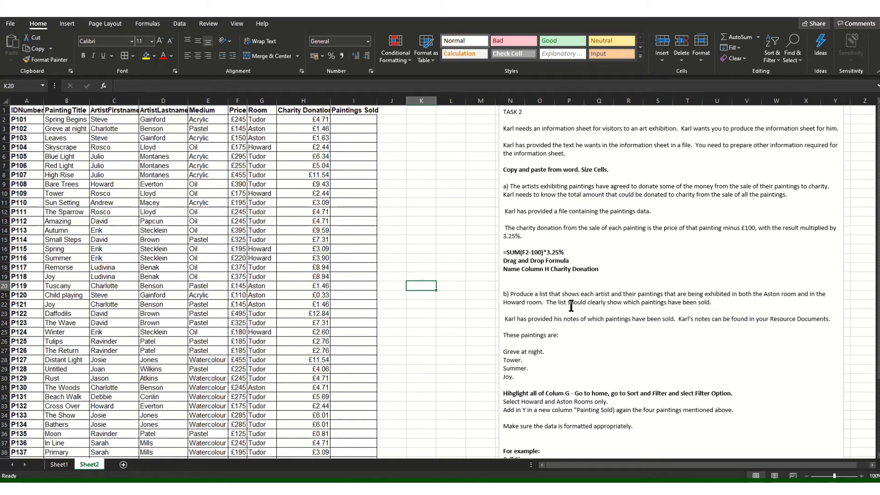
- Turn on the AutoFilter for the Room column G
click(268, 100)
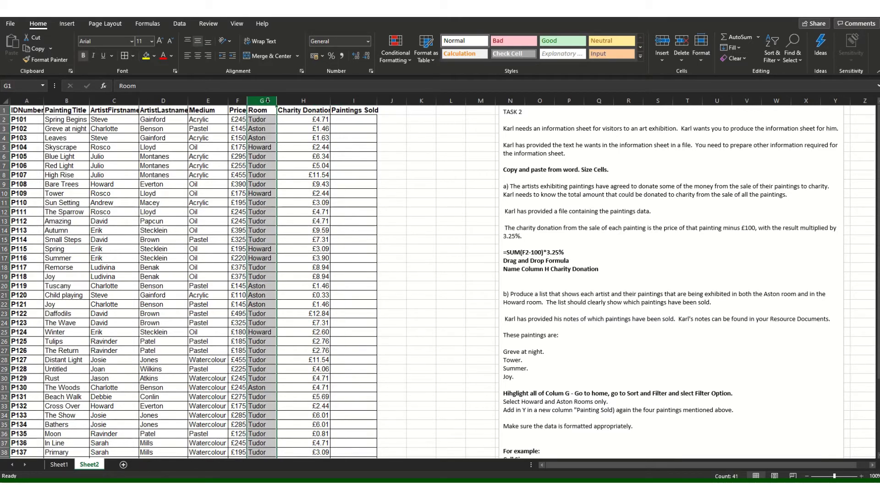
click(776, 62)
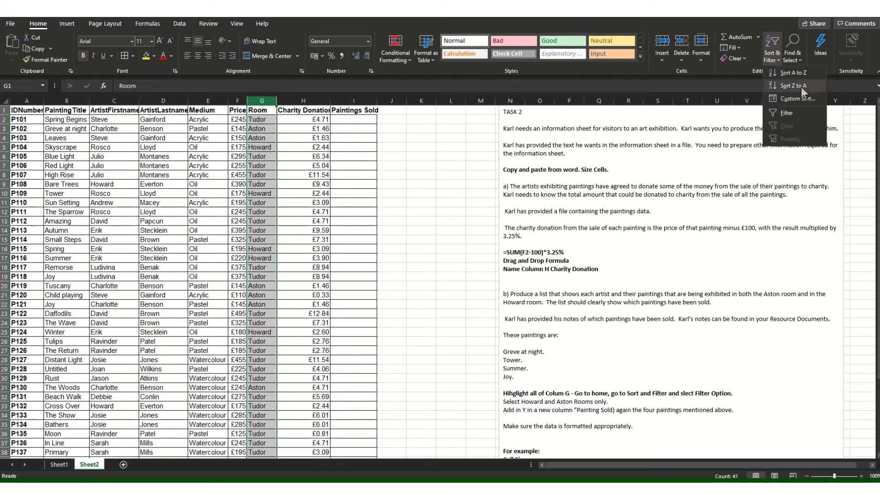
click(787, 114)
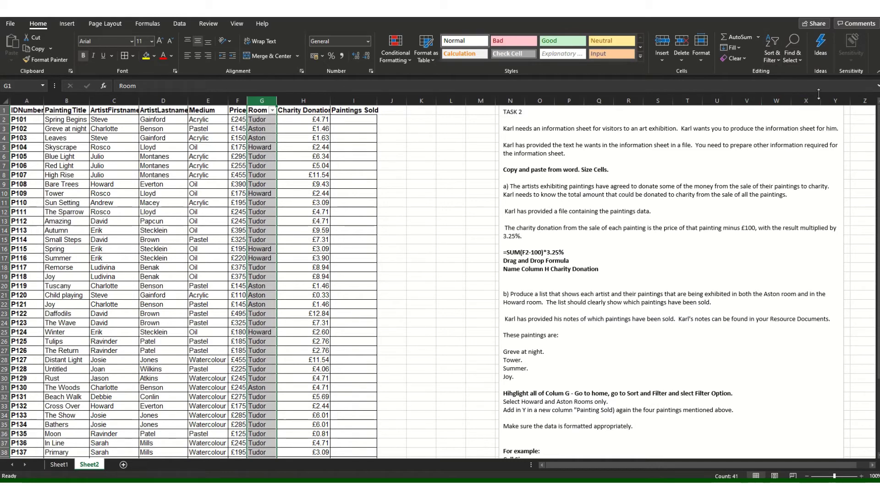
click(773, 55)
click(787, 115)
click(779, 63)
click(789, 113)
- Untick Tudor in the Room filter so only Aston and Howard show (11 of 40)
click(272, 111)
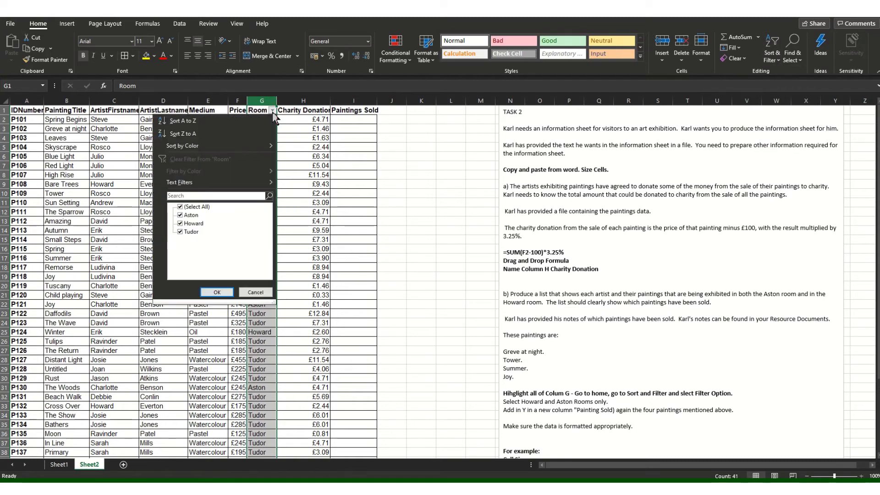
click(177, 230)
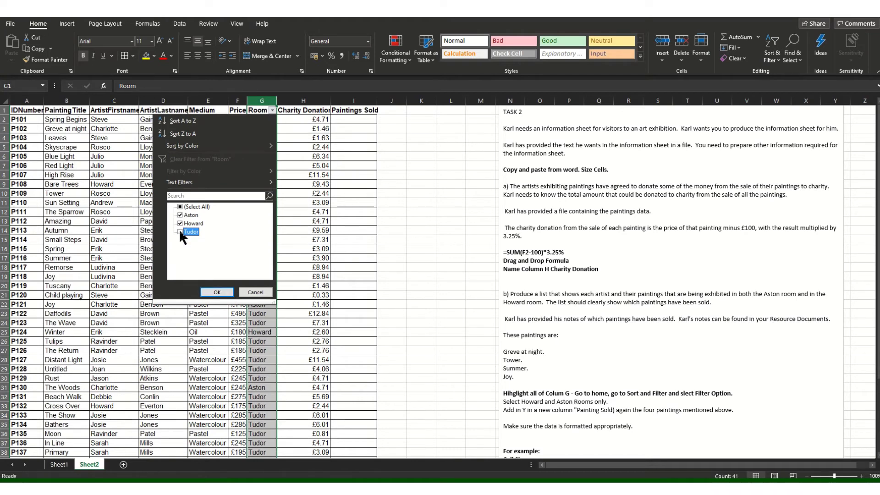
click(217, 293)
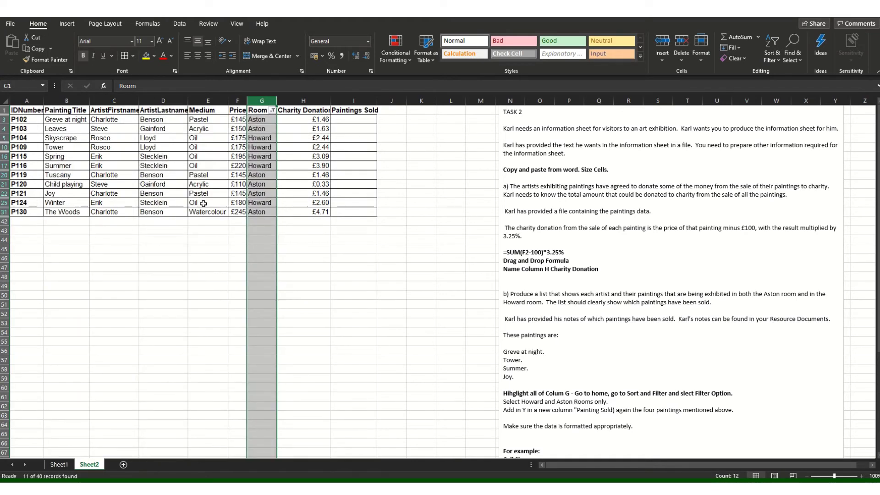
- Enter Y in I3, I10 and I17 for Greve at night, Tower and Summer
click(349, 121)
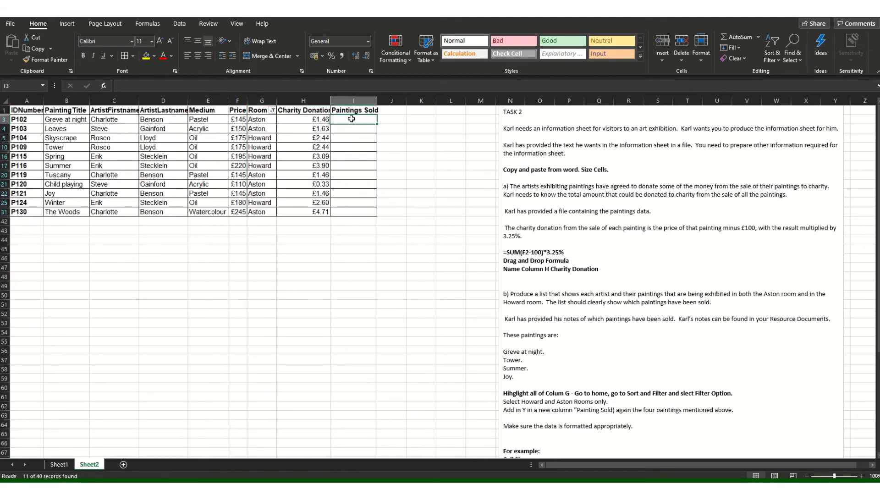
text(Y)
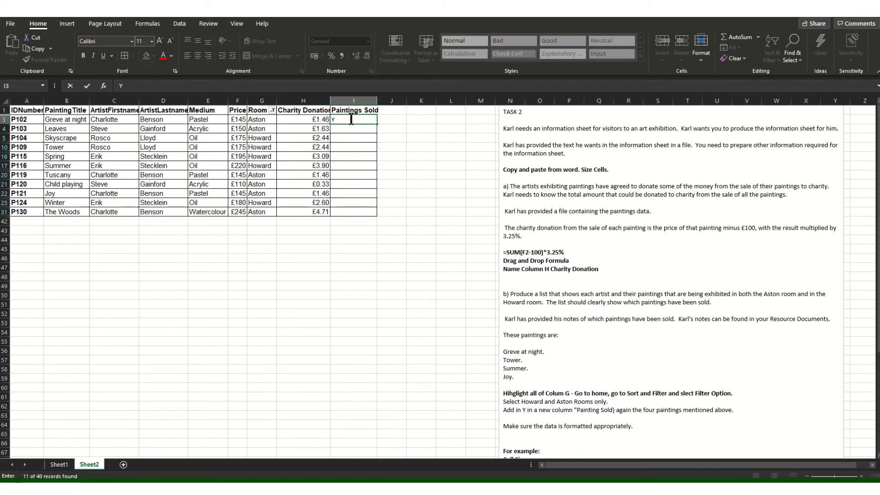
click(355, 147)
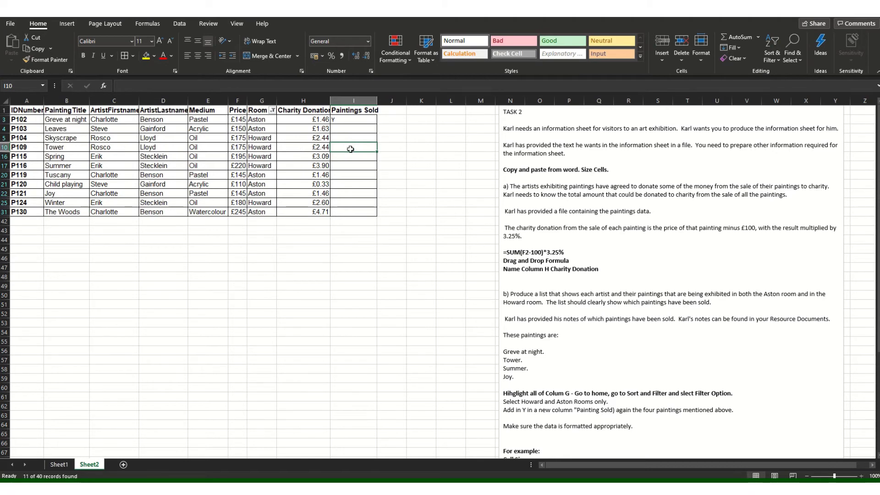
text(Y)
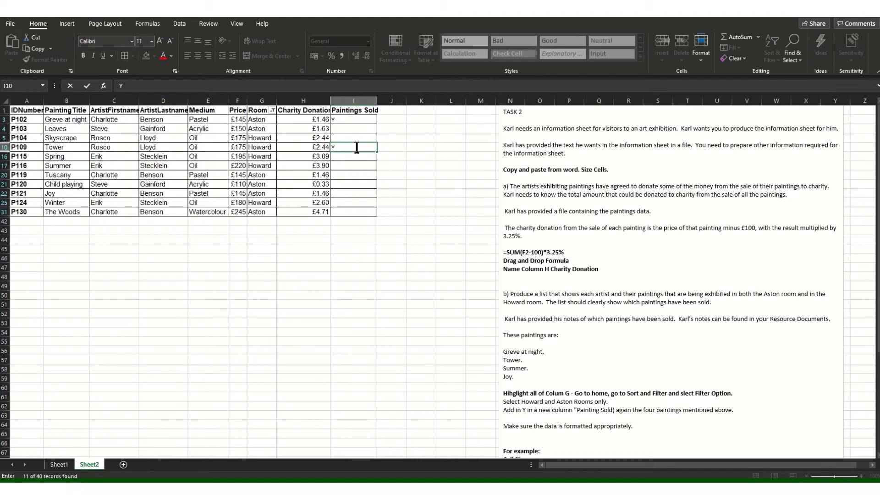
click(343, 166)
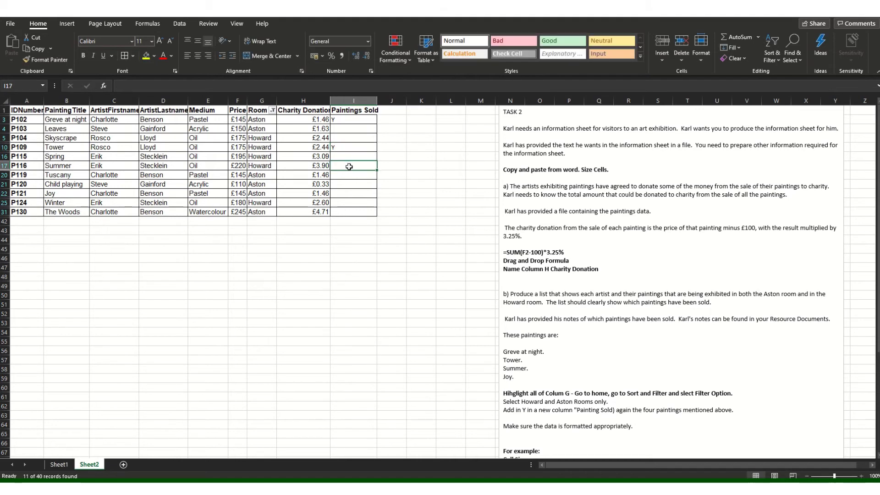
text(Y)
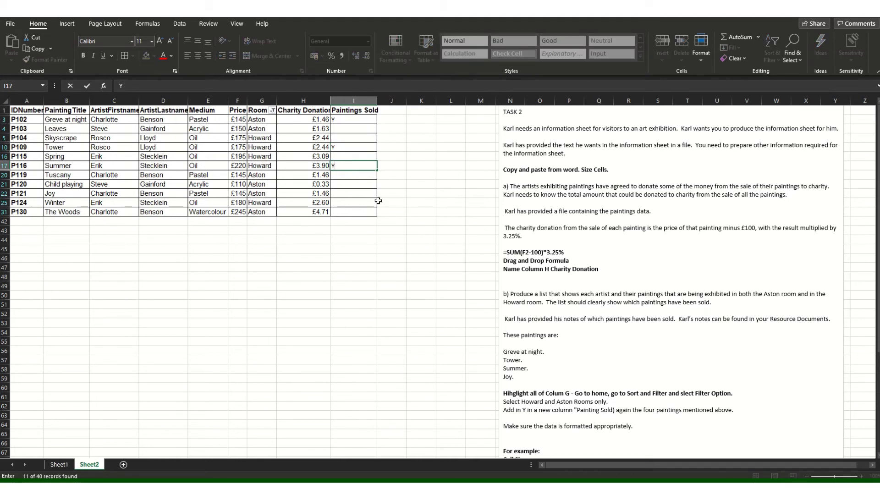
- Enter a Y in I22 to mark Joy as sold
click(364, 192)
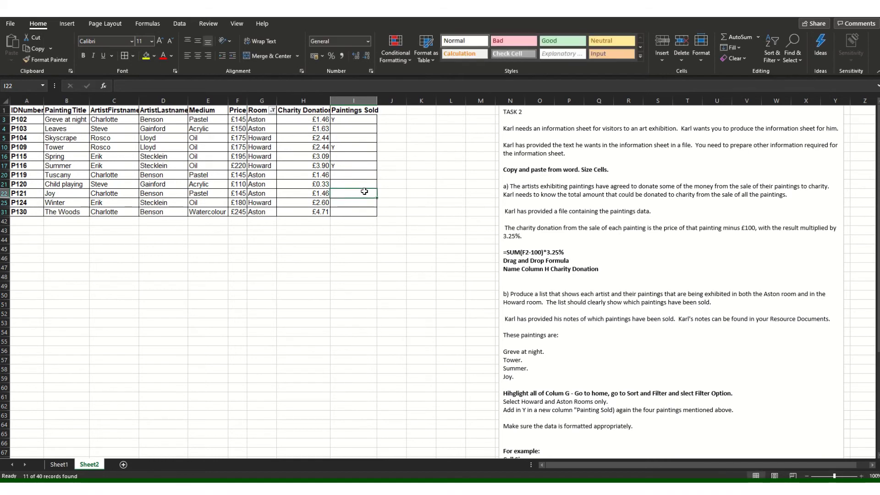
text(Y)
click(381, 259)
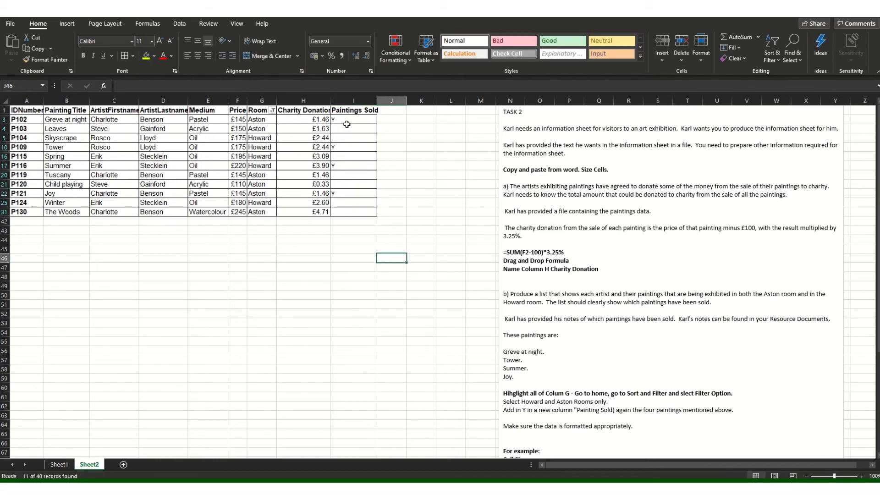
- Copy G3's formatting onto Paintings Sold cells I3:I31 so the Y marks are right-aligned
drag(350, 120, 353, 211)
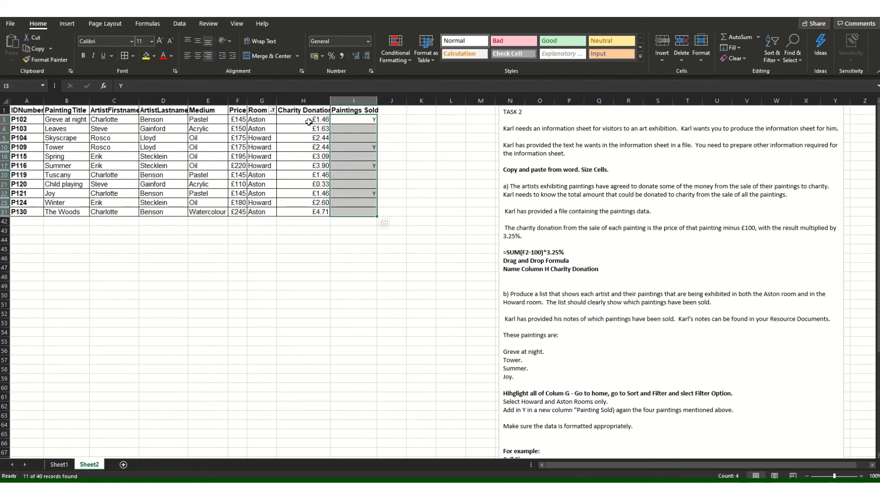
click(265, 124)
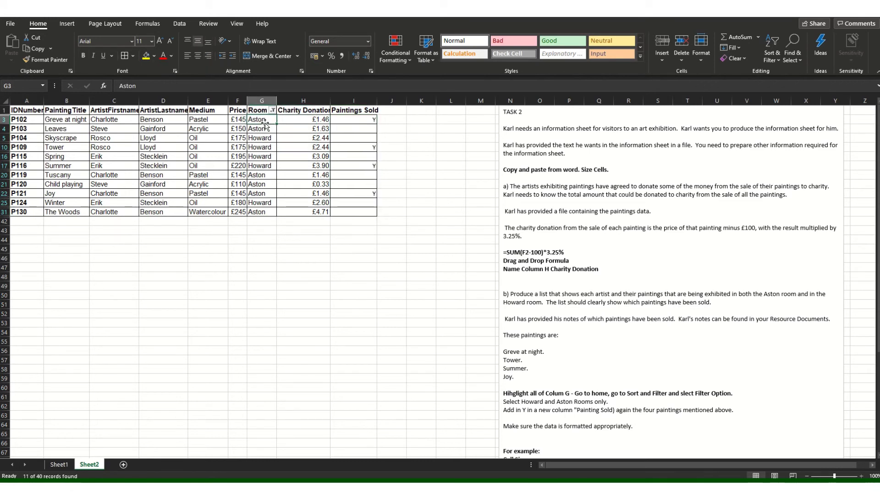
click(56, 60)
drag(350, 120, 350, 212)
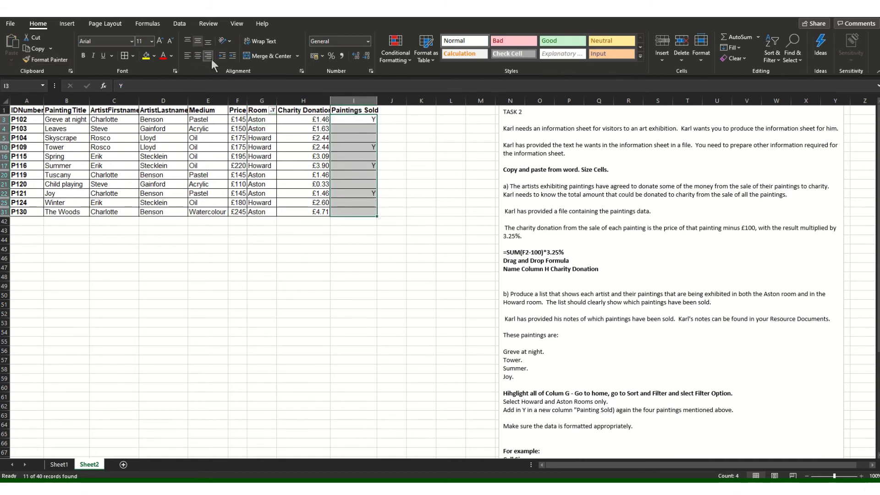
- AutoFit columns I, H and D to their Paintings Sold, Charity Donation and Lastname headings
click(369, 110)
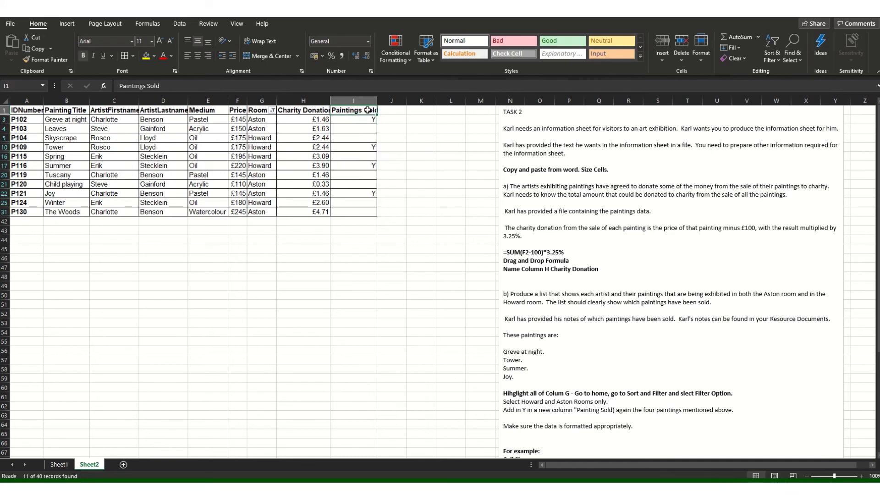
double_click(377, 101)
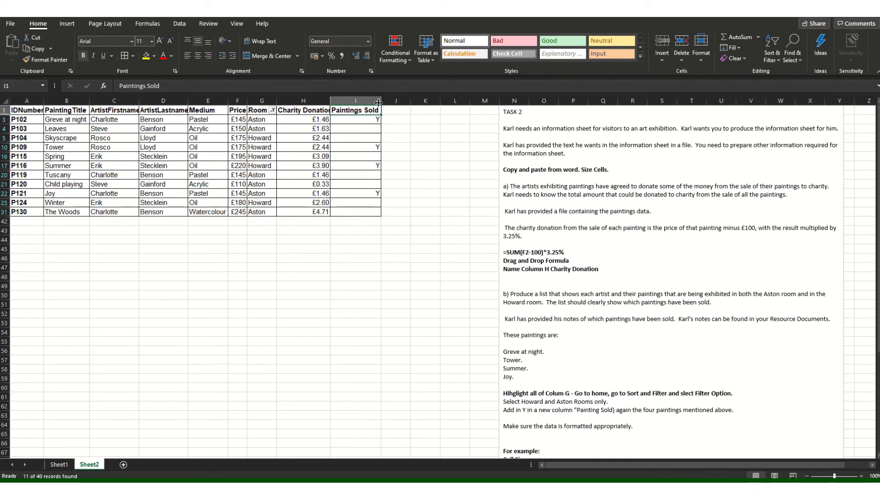
double_click(331, 98)
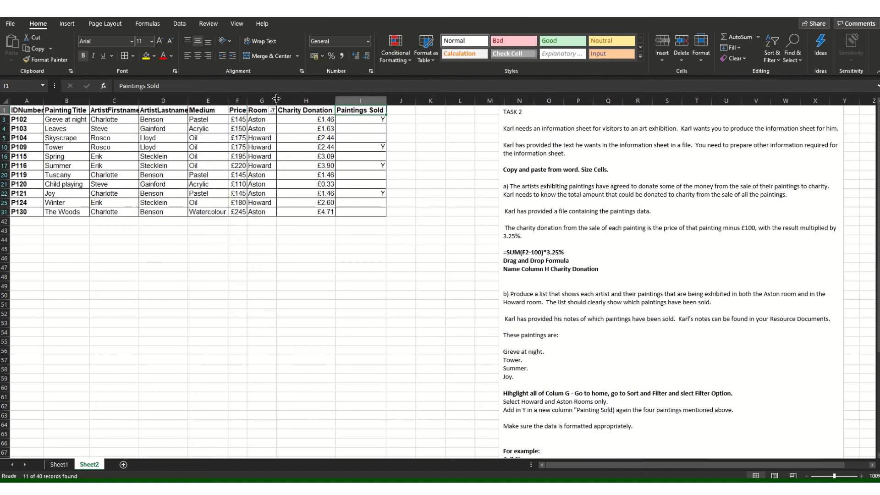
double_click(188, 101)
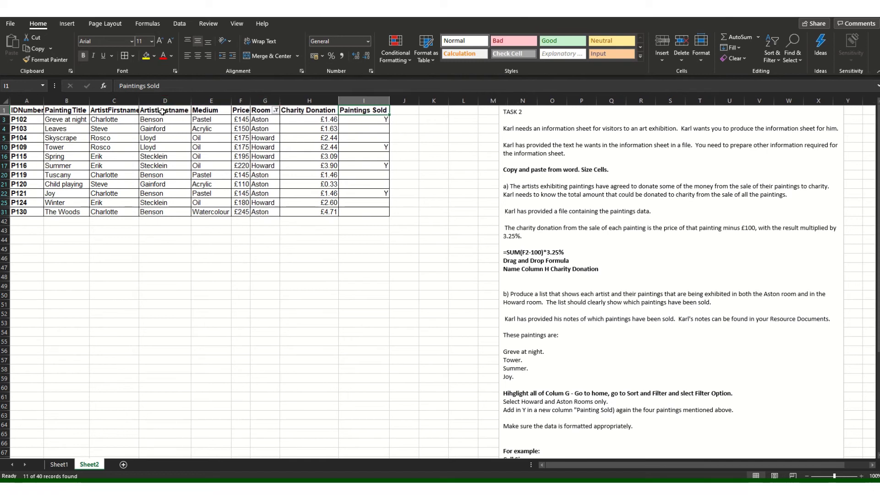
- Rename the D1 and C1 headings to 'Artist Lastname' and 'Artist Firstname'
click(163, 110)
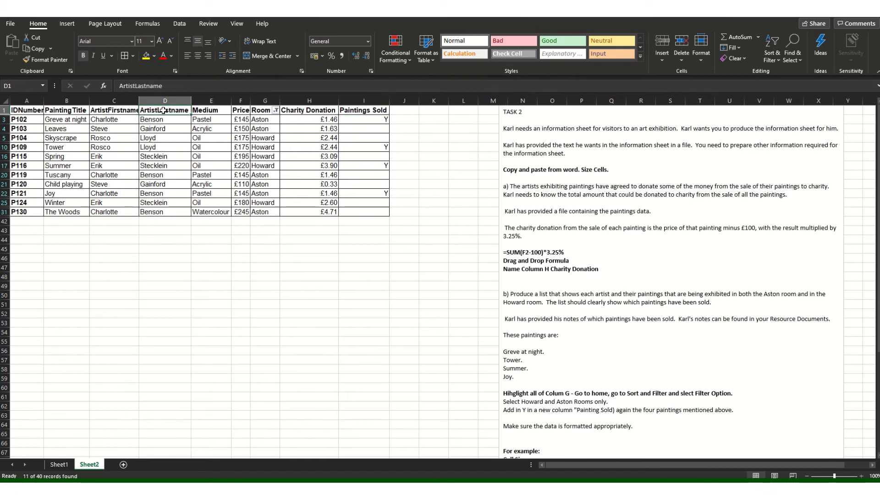
click(136, 86)
click(126, 110)
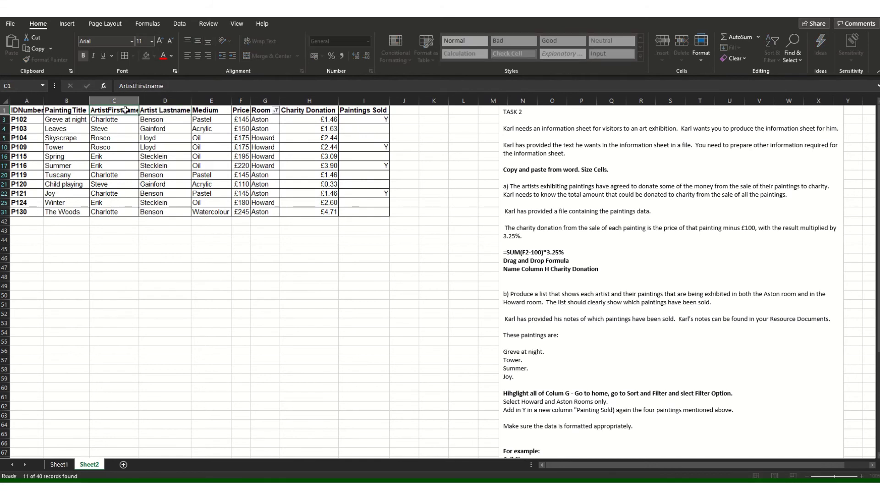
click(135, 85)
click(142, 147)
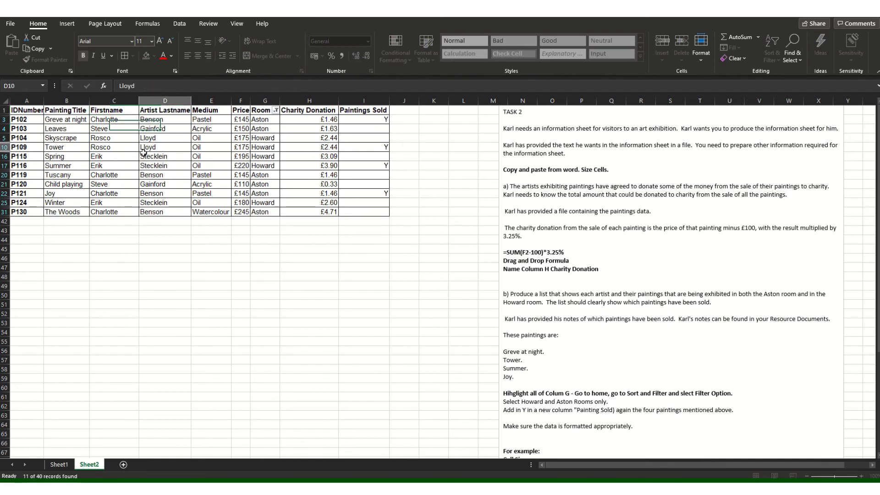
- AutoFit columns C, D and F to fit the names and prices
double_click(138, 101)
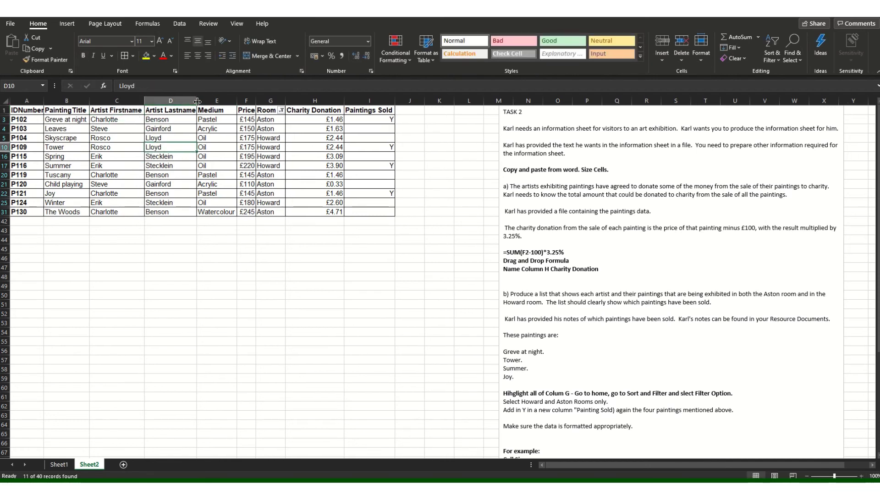
double_click(197, 101)
double_click(257, 100)
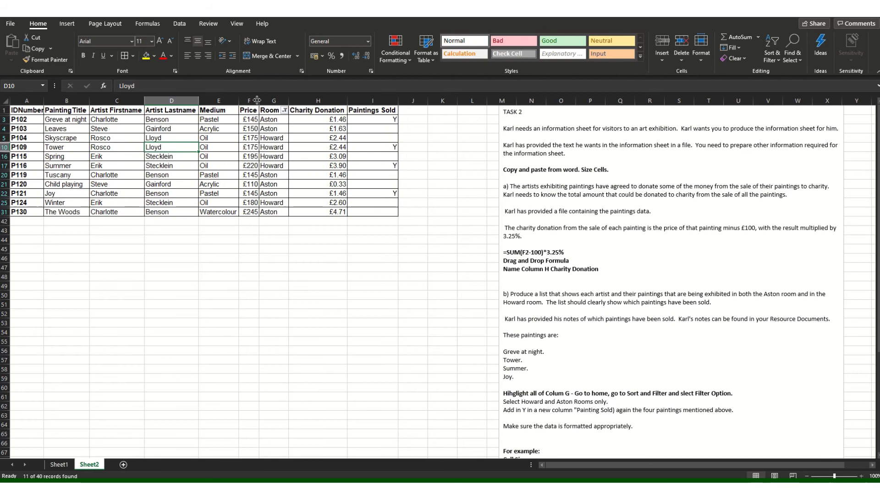
scroll(574, 346, down, 3)
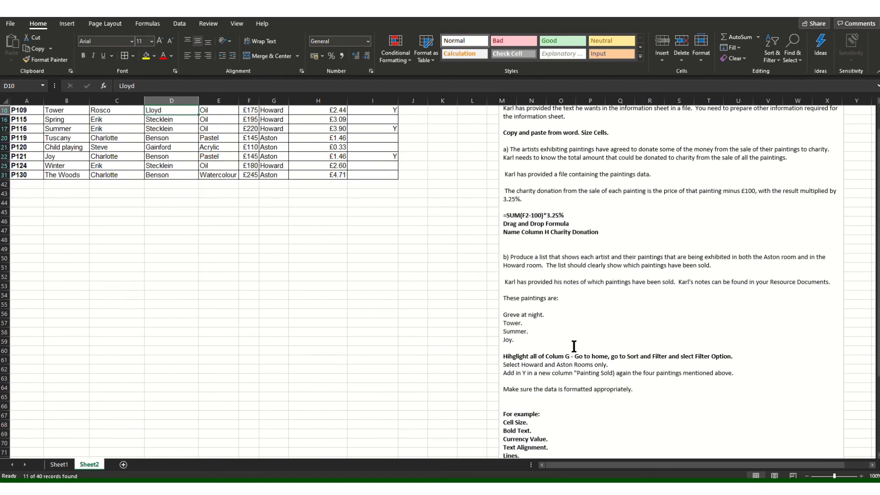
scroll(573, 345, up, 2)
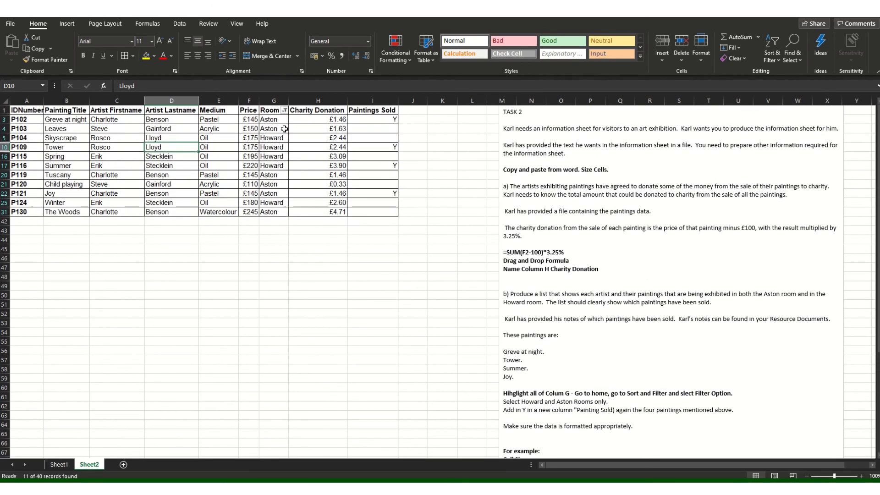
- Choose (Select All) in the Room filter so all 40 paintings, including Tudor, show
click(284, 111)
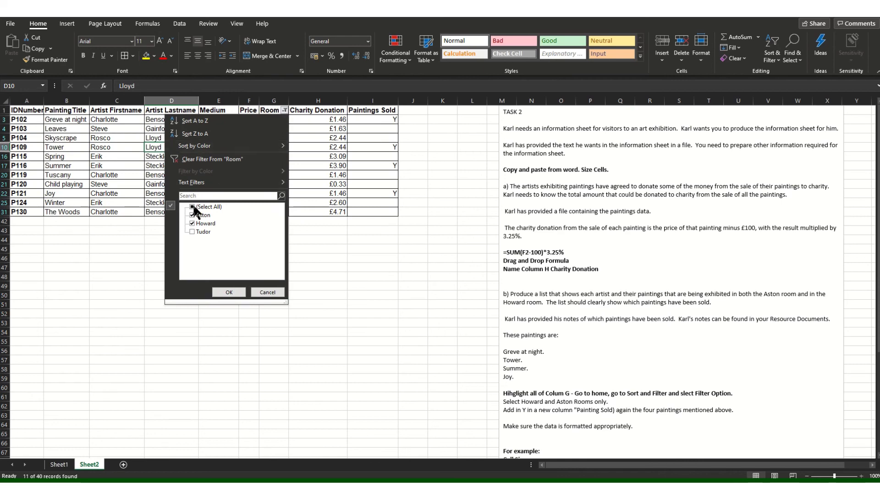
click(229, 292)
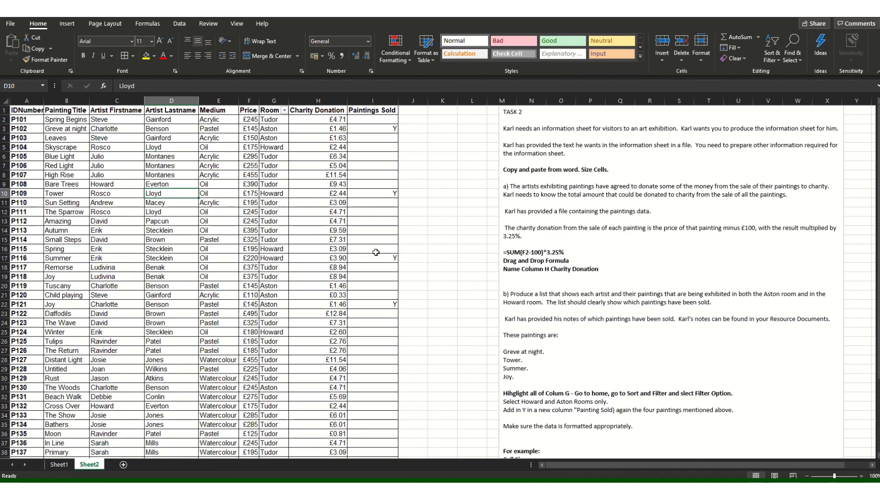
scroll(399, 301, down, 3)
scroll(399, 301, down, 1)
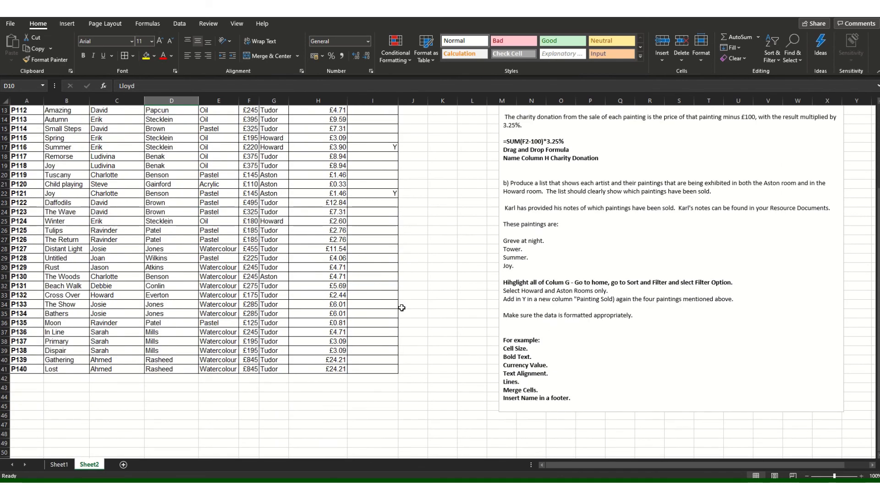
scroll(403, 301, up, 4)
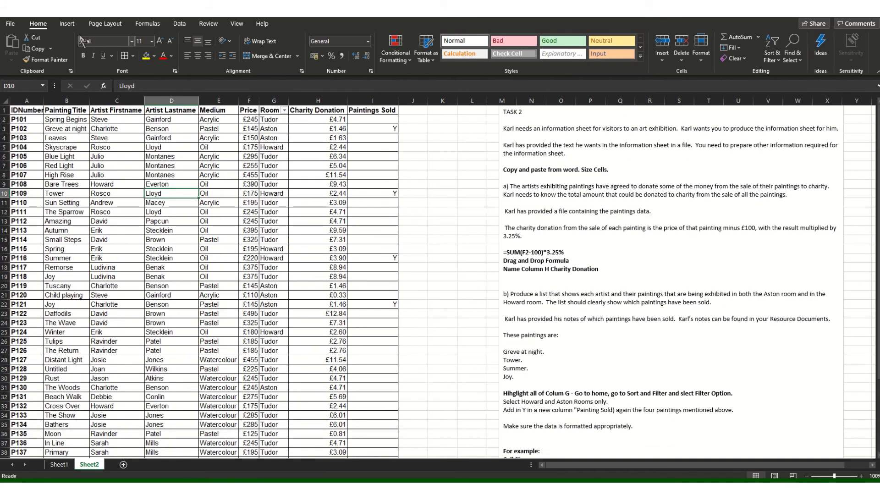
- Insert a header and footer and apply the page-number footer preset
click(69, 25)
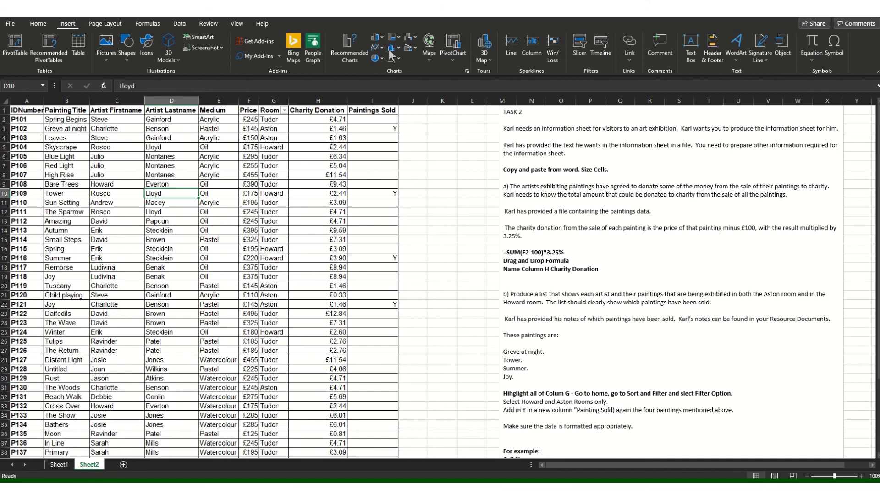
click(707, 58)
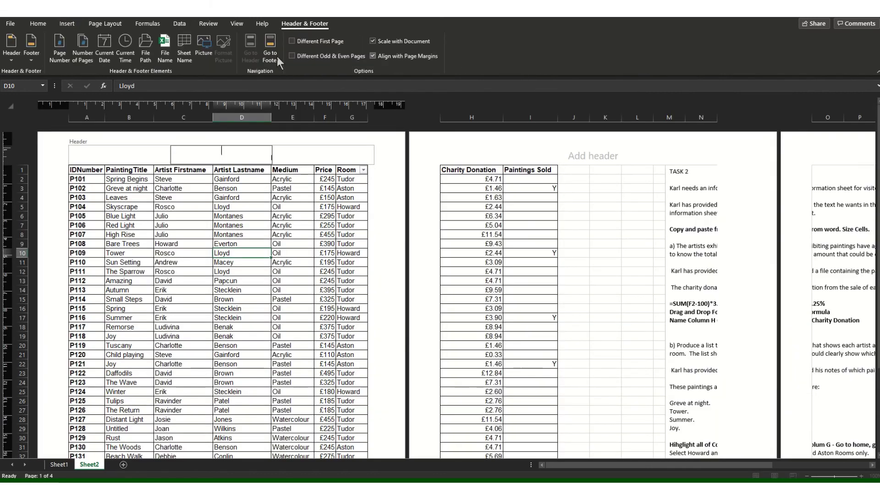
click(31, 51)
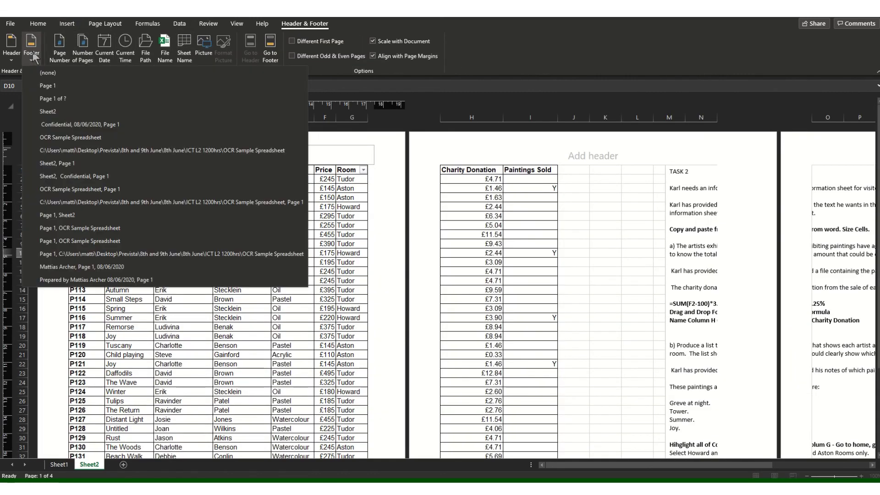
click(50, 100)
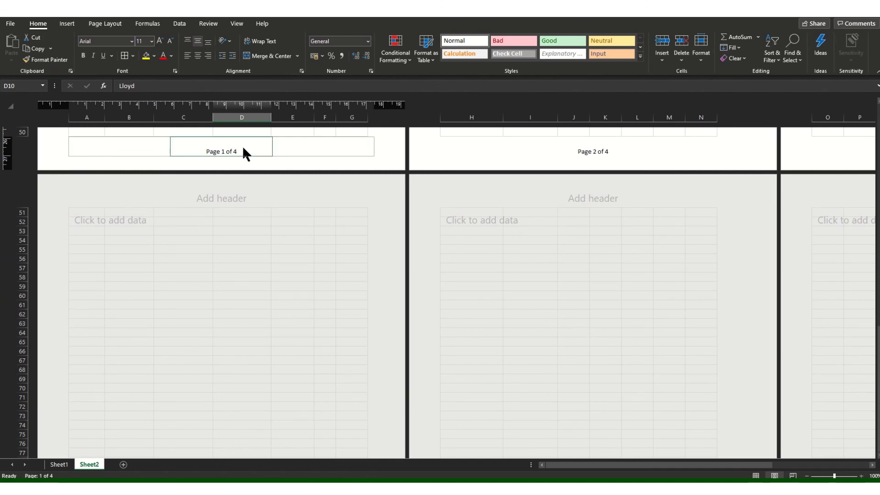
- Replace the centre footer text with the author's full name
click(242, 146)
text(Gulli)
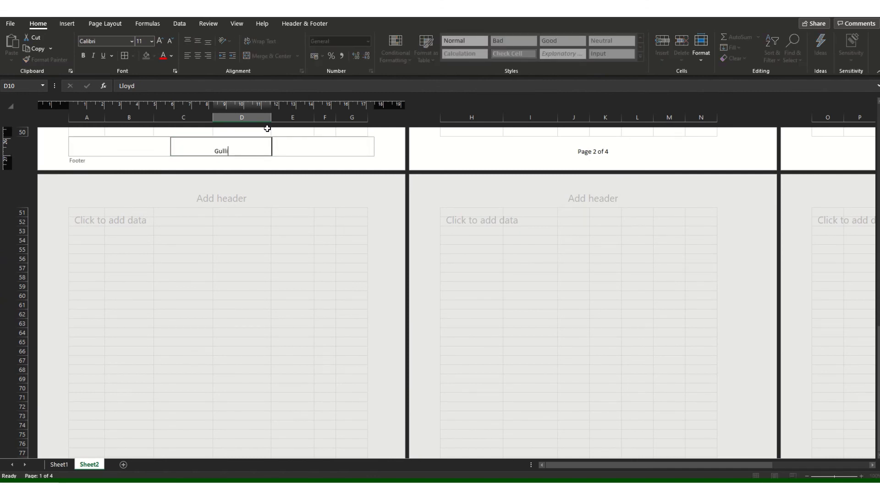
text(ver Bowman)
click(397, 157)
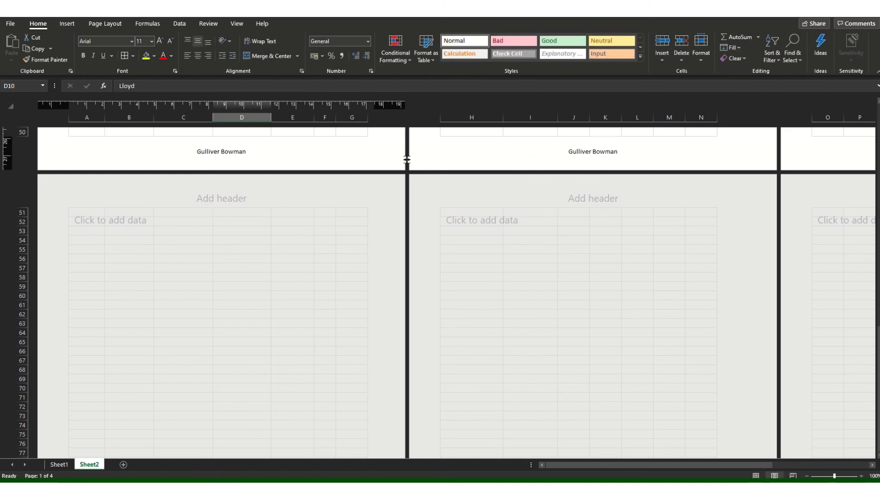
scroll(370, 167, up, 6)
scroll(369, 165, up, 10)
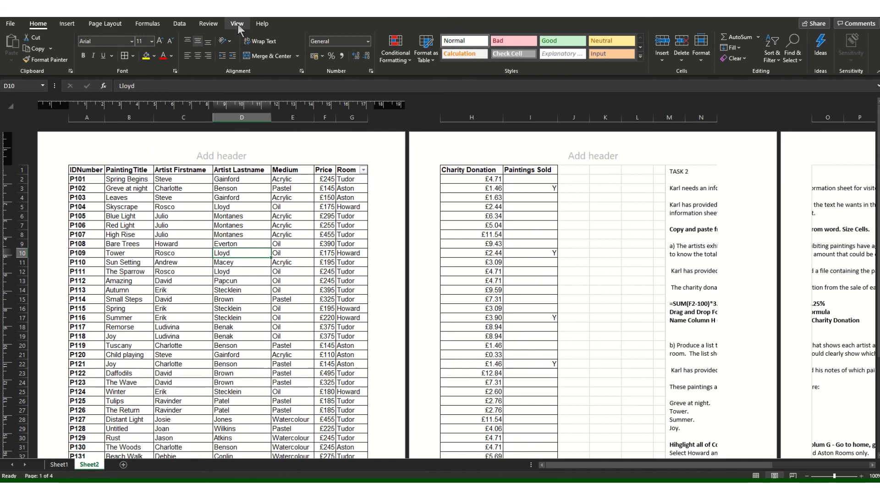
- Switch Sheet2 from Page Layout back to Normal view
click(237, 24)
click(9, 52)
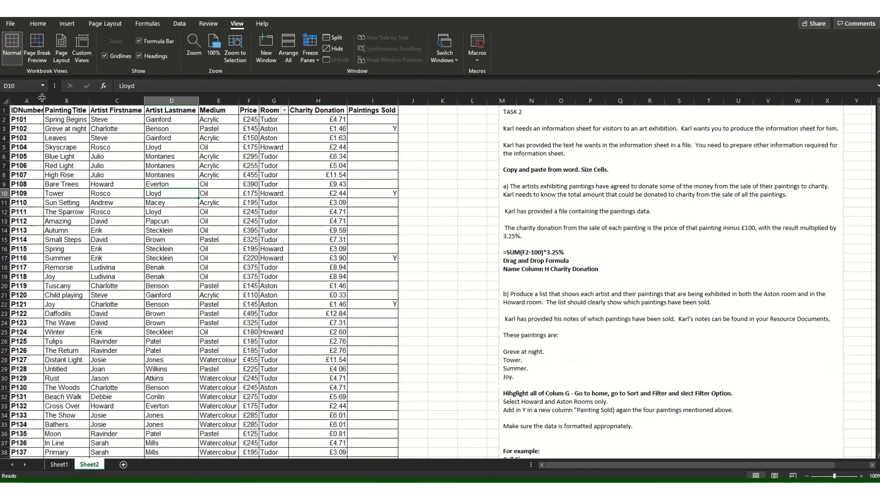
scroll(457, 302, down, 5)
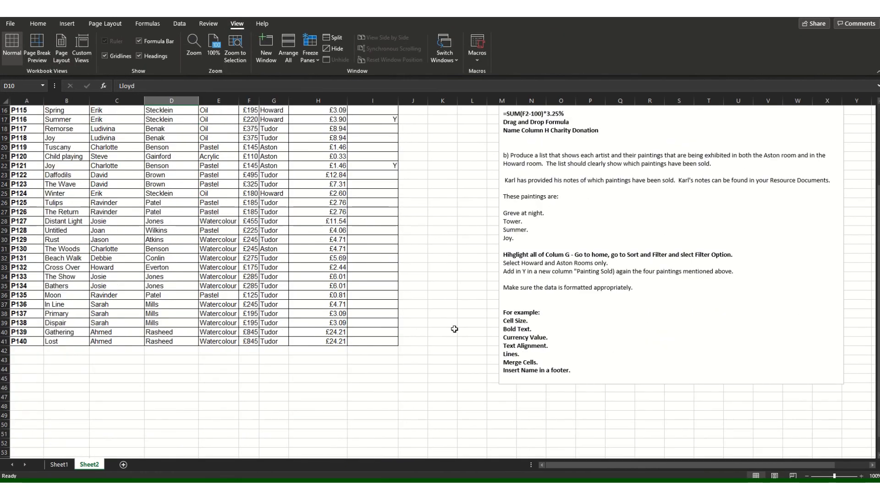
scroll(455, 329, up, 5)
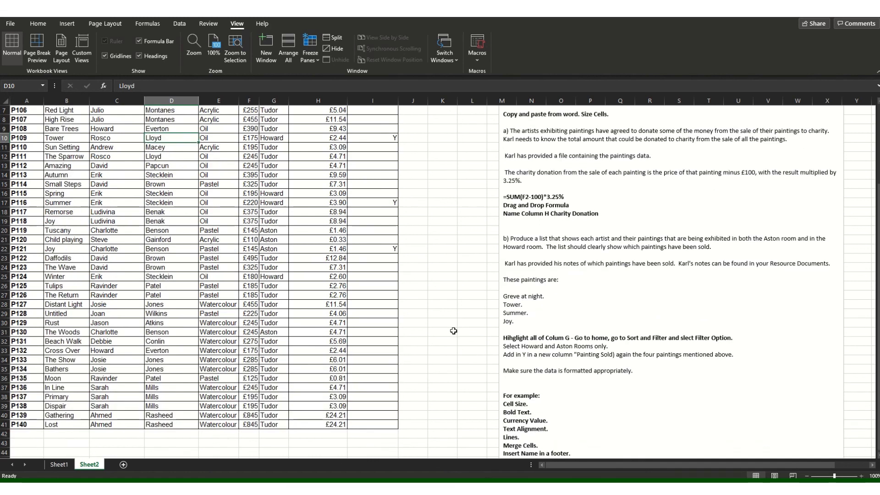